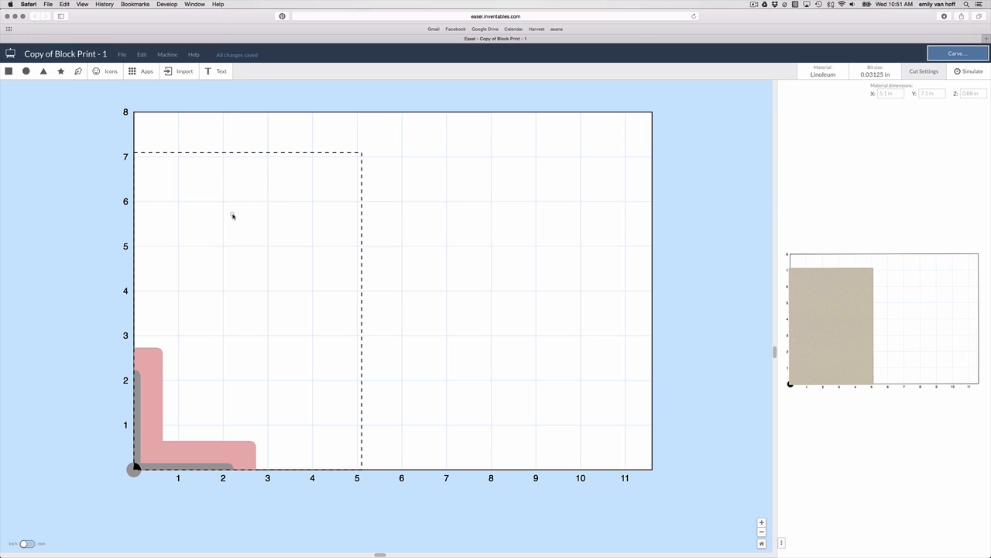
# Draw a closed diamond with the Pen tool, with corners near (3, 6), (2, 5), (3, 4) and (4, 5) inches.
pyautogui.click(268, 202)
pyautogui.click(223, 245)
pyautogui.click(269, 292)
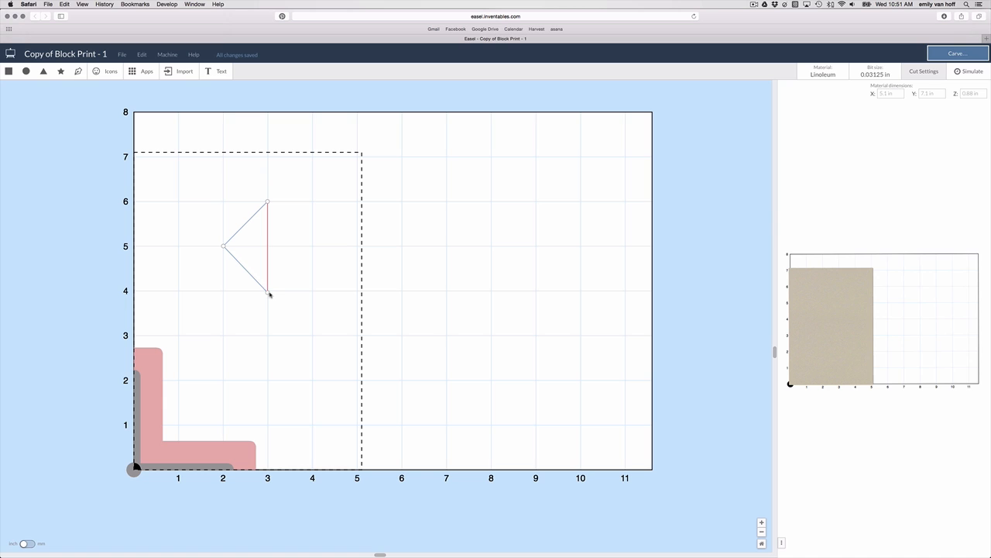
pyautogui.click(313, 246)
pyautogui.click(269, 202)
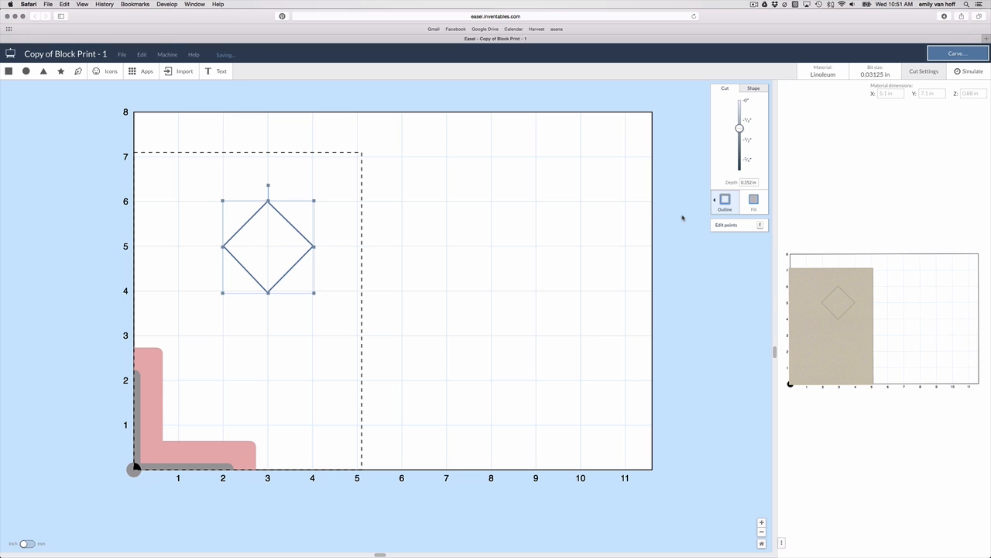
# Convert all four corner points of the diamond to Curved so it becomes a round shape.
pyautogui.press('e')
pyautogui.click(267, 203)
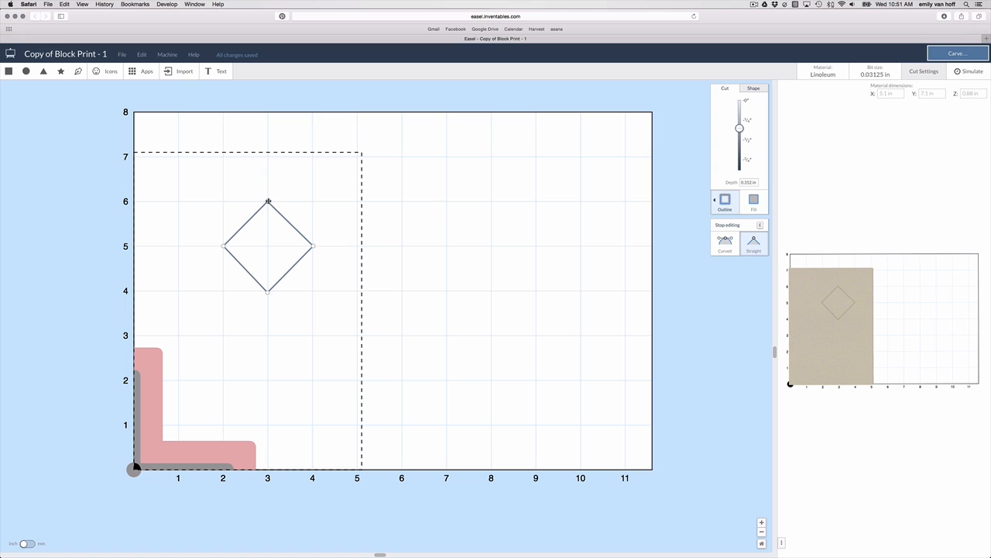
pyautogui.click(727, 242)
pyautogui.click(312, 246)
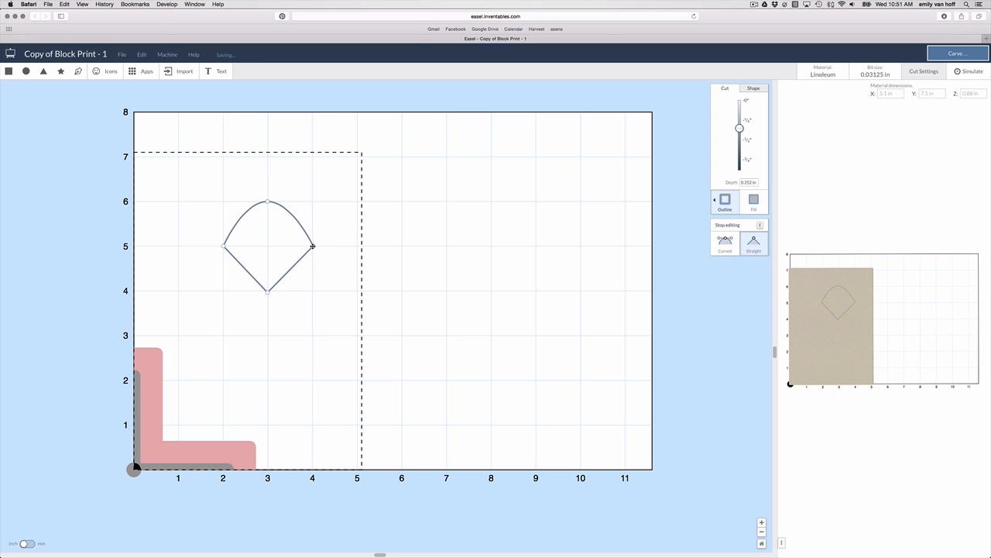
pyautogui.click(725, 242)
pyautogui.click(267, 291)
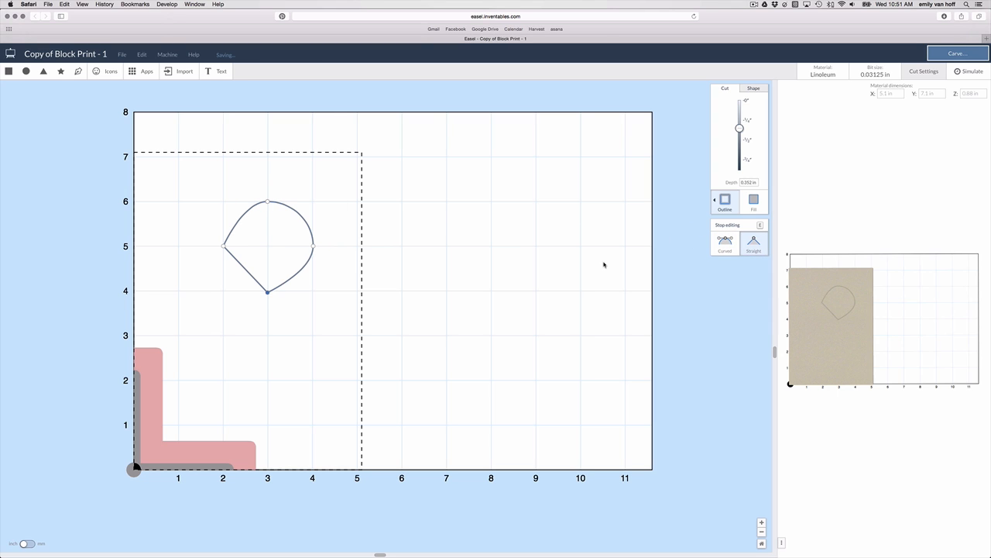
pyautogui.click(725, 243)
pyautogui.click(223, 246)
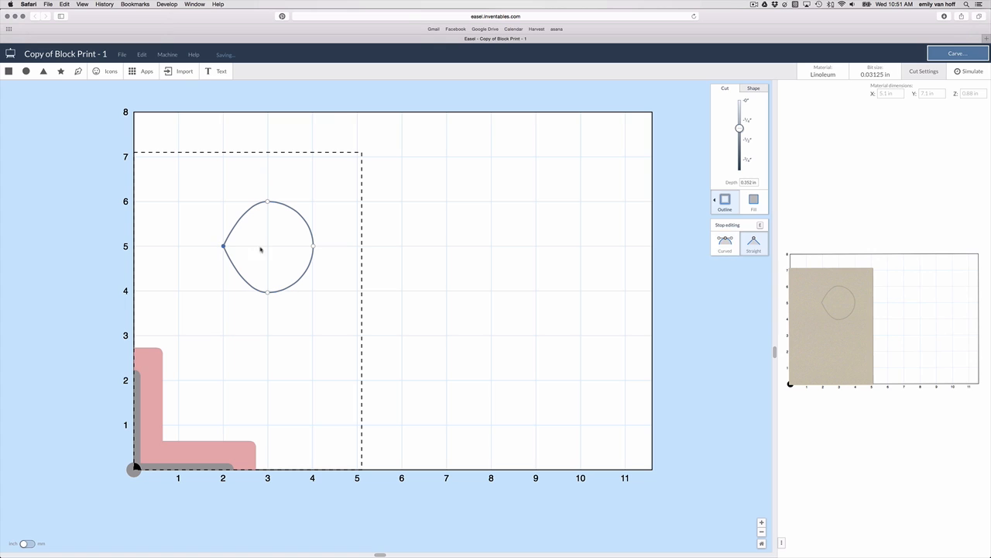
pyautogui.click(725, 243)
pyautogui.press('e')
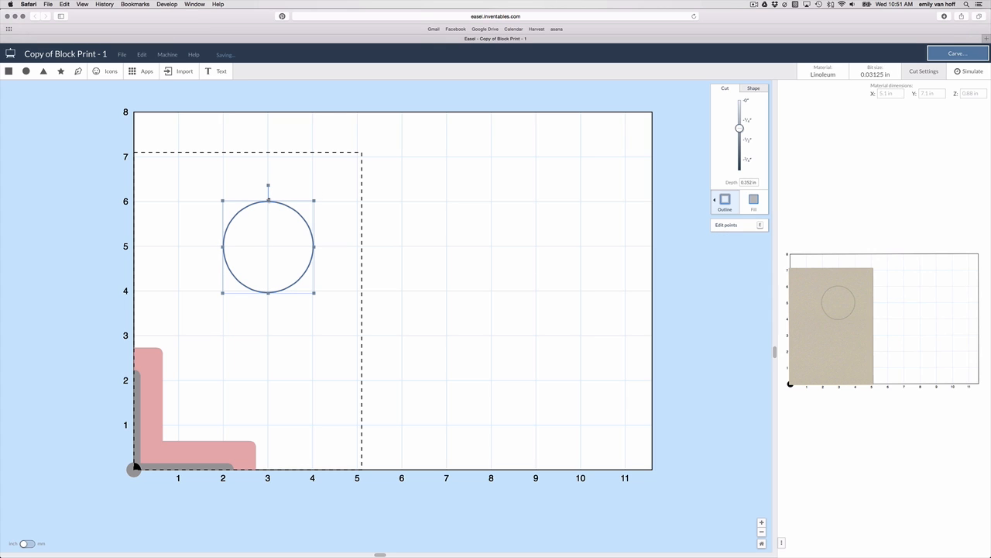
# Adjust the curve handles at the round shape's points to give its outline a slightly irregular, hand-drawn look.
pyautogui.click(762, 228)
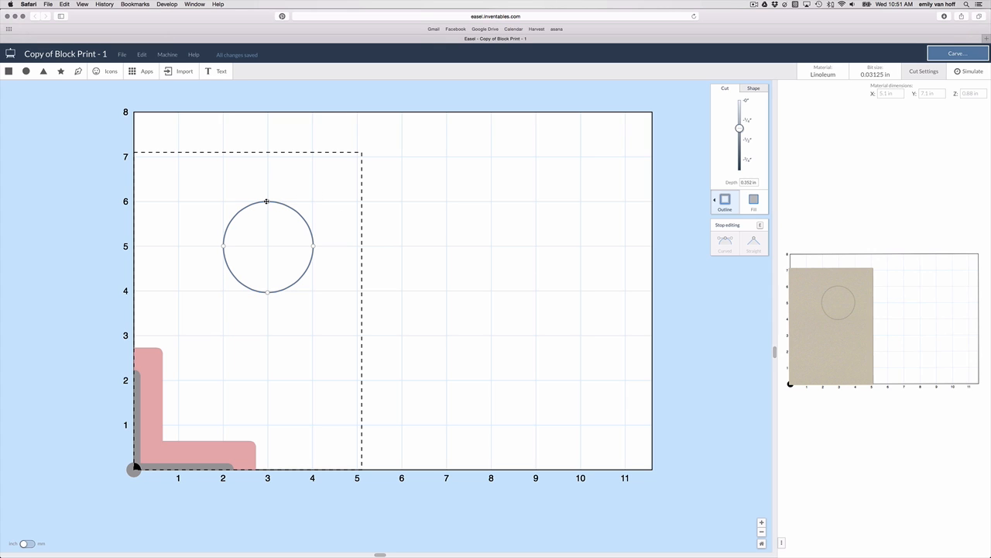
pyautogui.click(266, 201)
pyautogui.moveTo(292, 202); pyautogui.dragTo(297, 202)
pyautogui.click(313, 245)
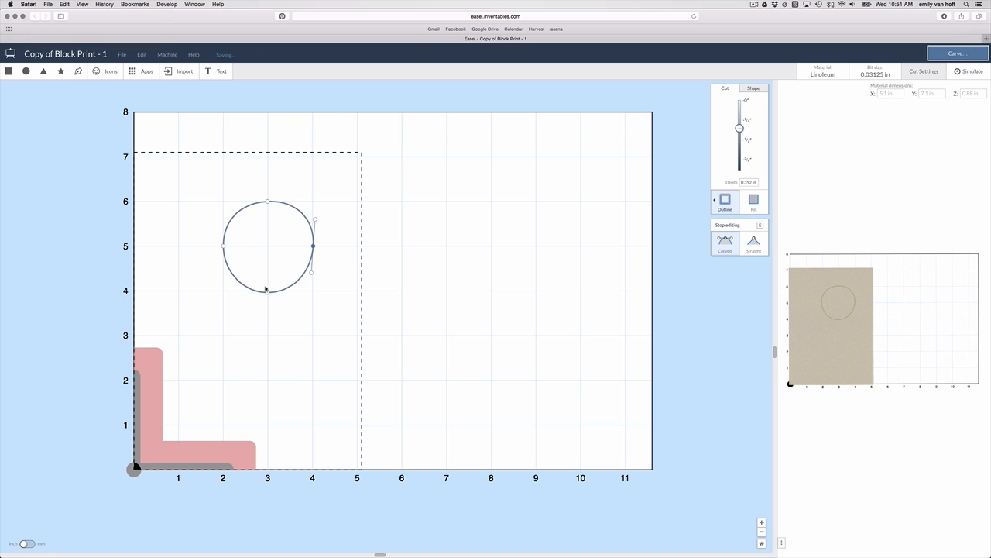
pyautogui.click(268, 292)
pyautogui.click(223, 246)
# Draw a smaller closed diamond, about 1.6 inches across, with the Pen tool inside the round shape.
pyautogui.click(78, 71)
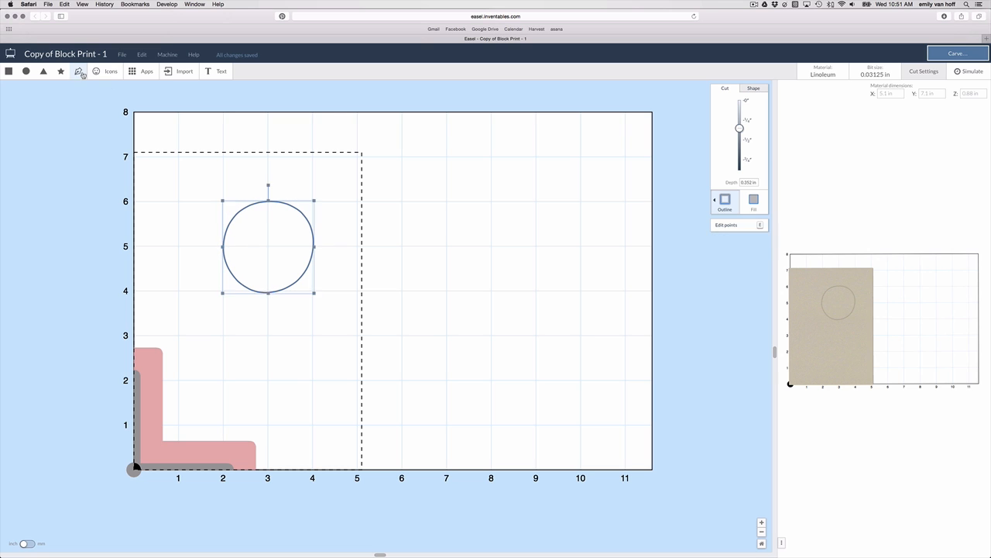
pyautogui.click(267, 211)
pyautogui.click(231, 247)
pyautogui.click(267, 284)
pyautogui.click(301, 246)
pyautogui.click(267, 211)
# Convert the four corner points of the inner diamond to Curved.
pyautogui.click(726, 225)
pyautogui.doubleClick(268, 212)
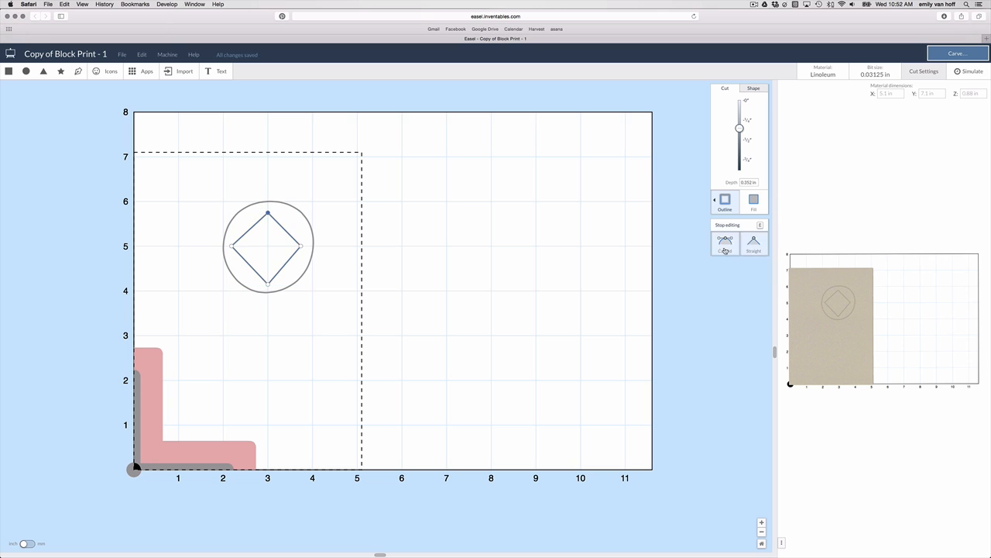
pyautogui.doubleClick(301, 247)
pyautogui.doubleClick(268, 284)
pyautogui.doubleClick(232, 246)
# Adjust the curve handles of the inner shape so its outline is rounder and slightly irregular.
pyautogui.click(268, 213)
pyautogui.moveTo(289, 212); pyautogui.dragTo(302, 228)
pyautogui.click(302, 246)
pyautogui.click(268, 285)
pyautogui.moveTo(290, 284); pyautogui.dragTo(301, 260)
pyautogui.click(330, 264)
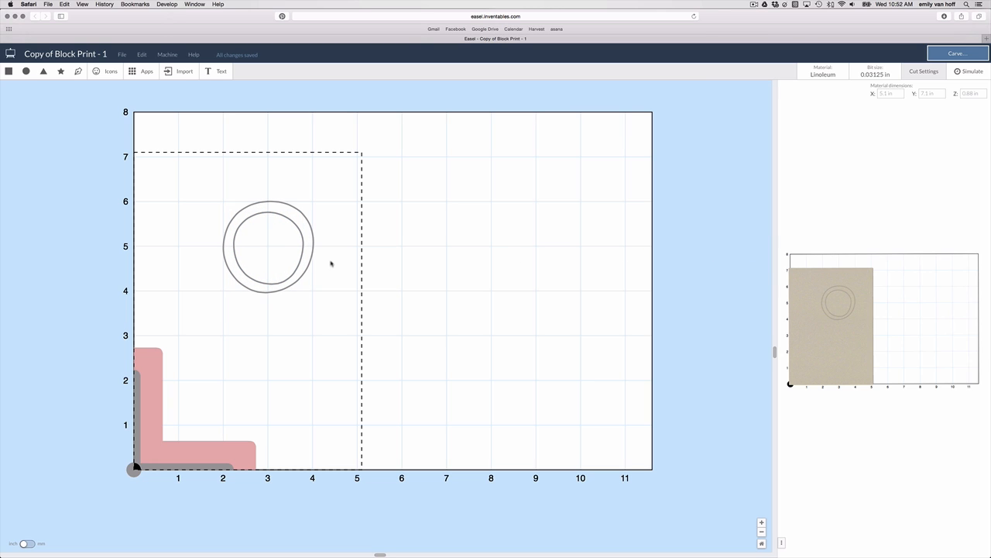
# Set the outer shape to a Fill cut and the inner shape to a Fill cut with depth 0, forming a ring.
pyautogui.click(269, 201)
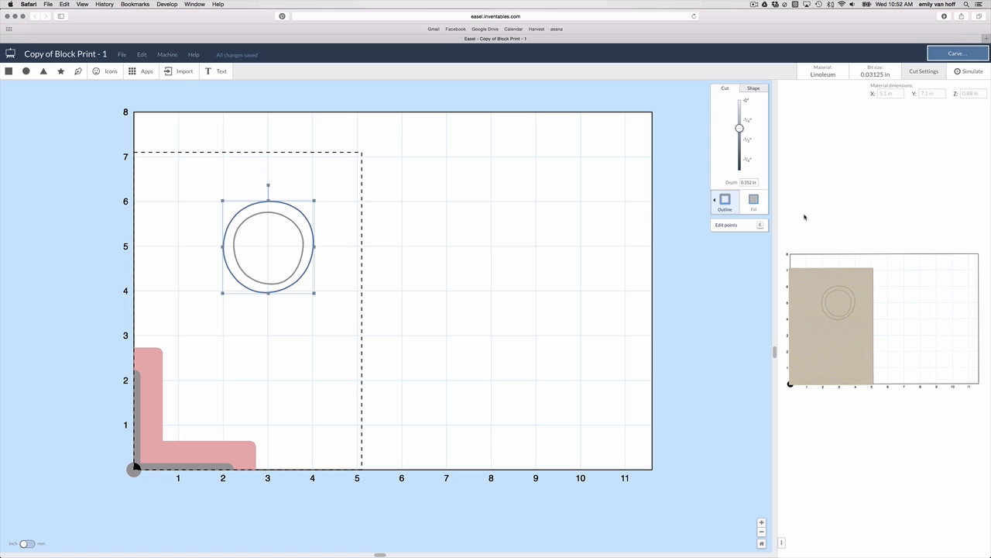
pyautogui.click(753, 203)
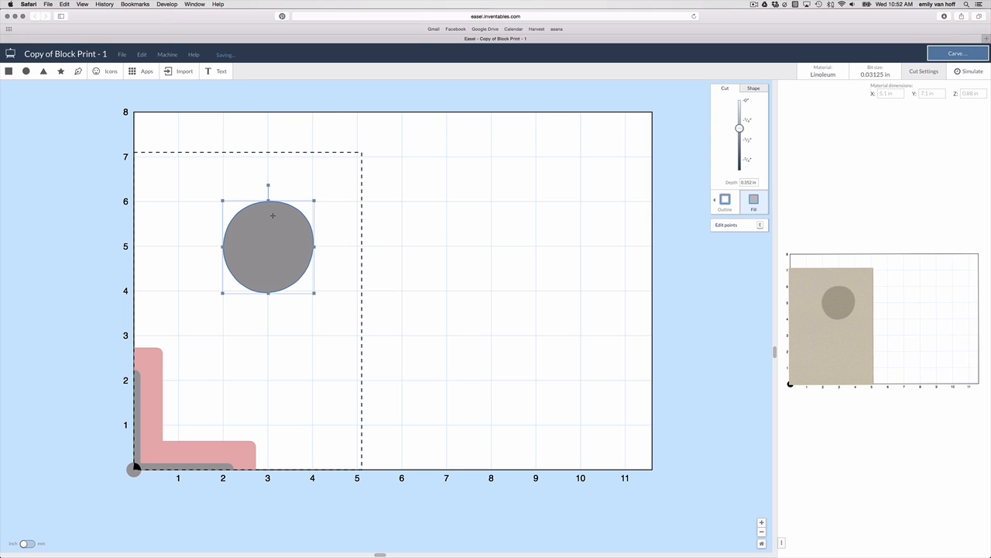
pyautogui.moveTo(336, 192); pyautogui.dragTo(299, 236)
pyautogui.keyDown('shift'); pyautogui.click(313, 237); pyautogui.keyUp('shift')
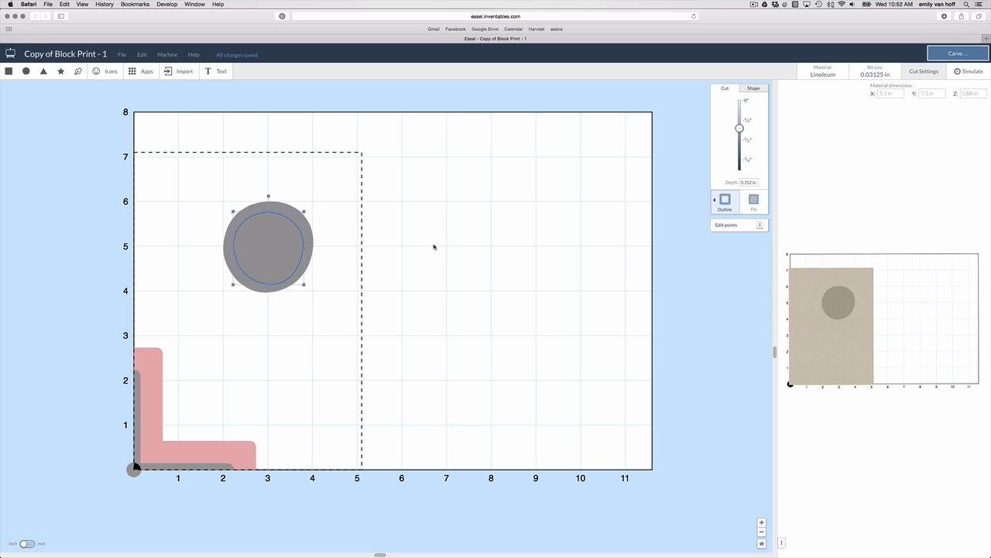
pyautogui.click(755, 209)
pyautogui.tripleClick(757, 182)
pyautogui.write('0')
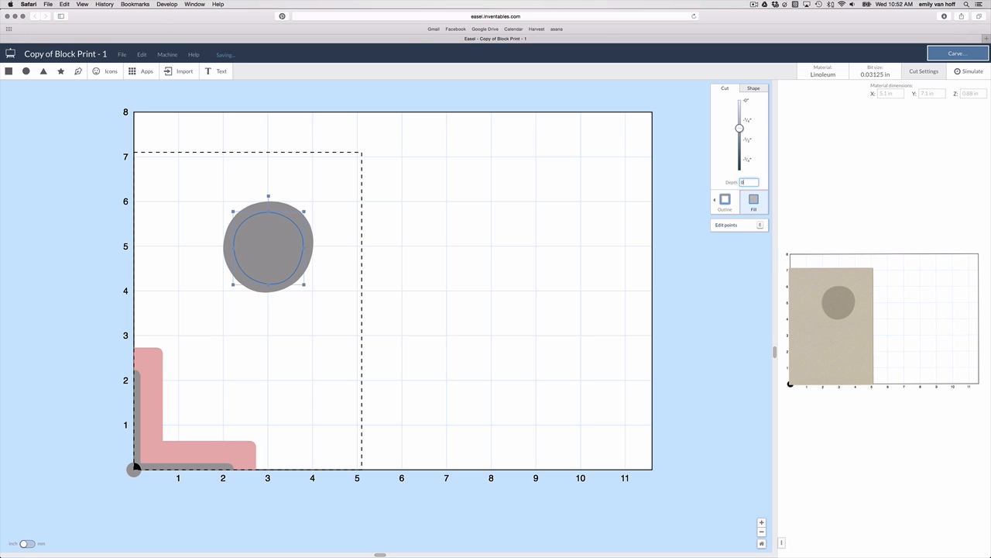
pyautogui.click(348, 246)
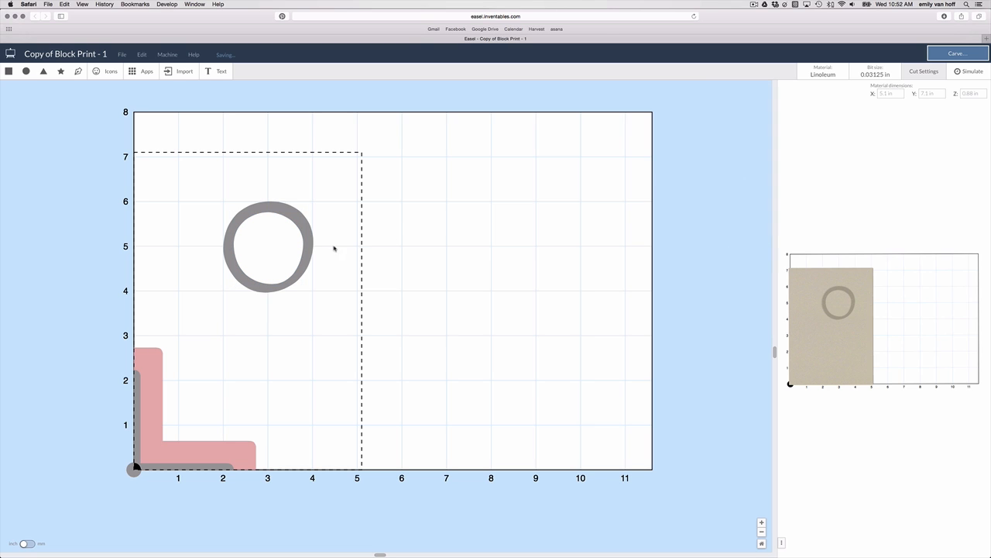
# Move both ring shapes together to the material's upper-right corner and scale them down to about 1.4 inches wide.
pyautogui.click(268, 279)
pyautogui.moveTo(268, 279); pyautogui.dragTo(313, 231)
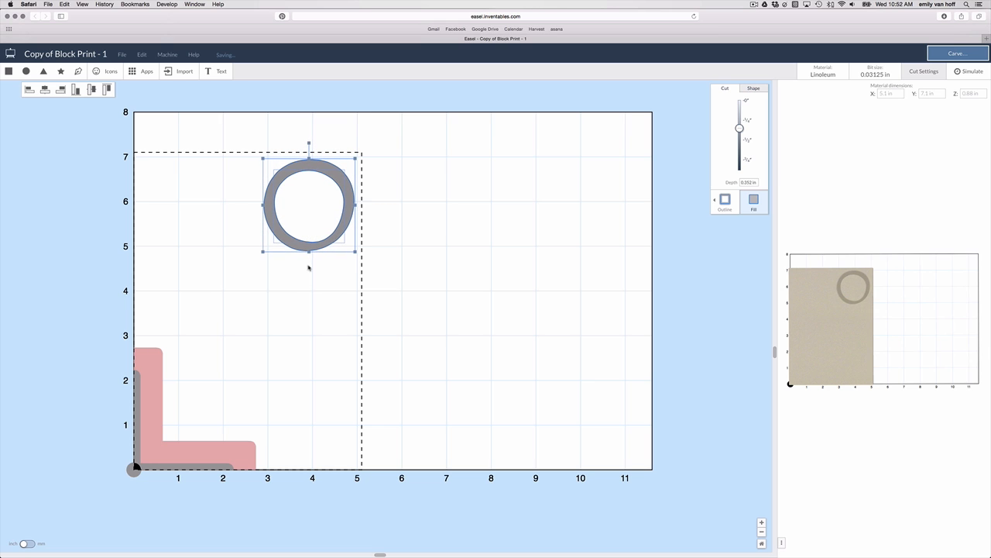
pyautogui.click(302, 266)
pyautogui.click(314, 245)
pyautogui.moveTo(262, 251); pyautogui.dragTo(289, 226)
pyautogui.click(299, 263)
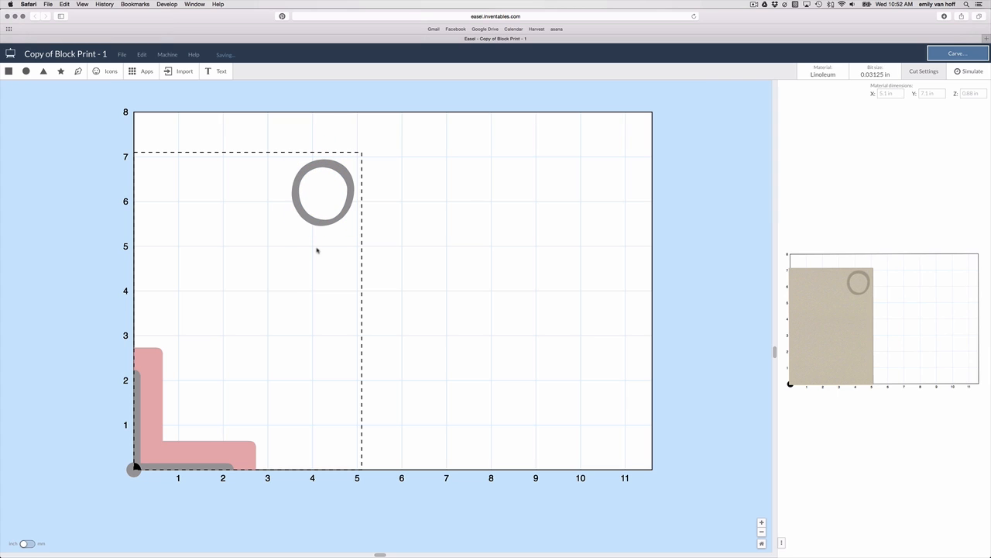
pyautogui.moveTo(334, 244); pyautogui.dragTo(317, 209)
pyautogui.click(316, 252)
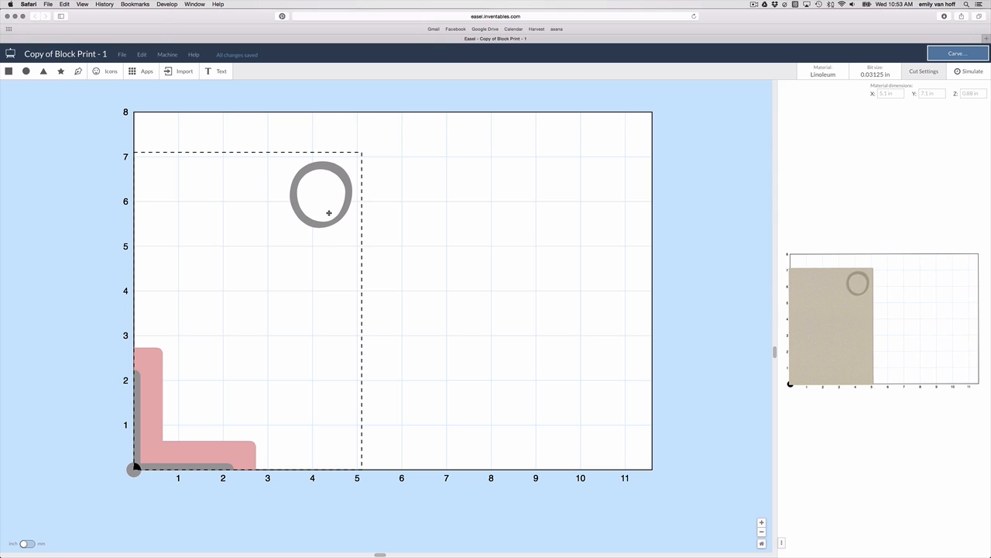
# Flip the ring horizontally and enlarge it to about 2 inches wide within the material's upper-right corner.
pyautogui.moveTo(267, 263); pyautogui.dragTo(355, 150)
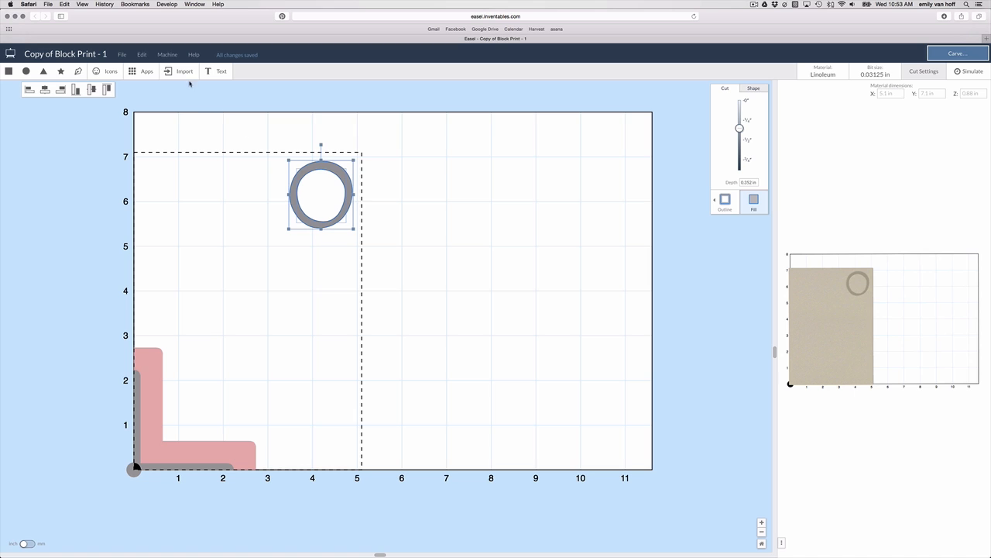
pyautogui.click(144, 57)
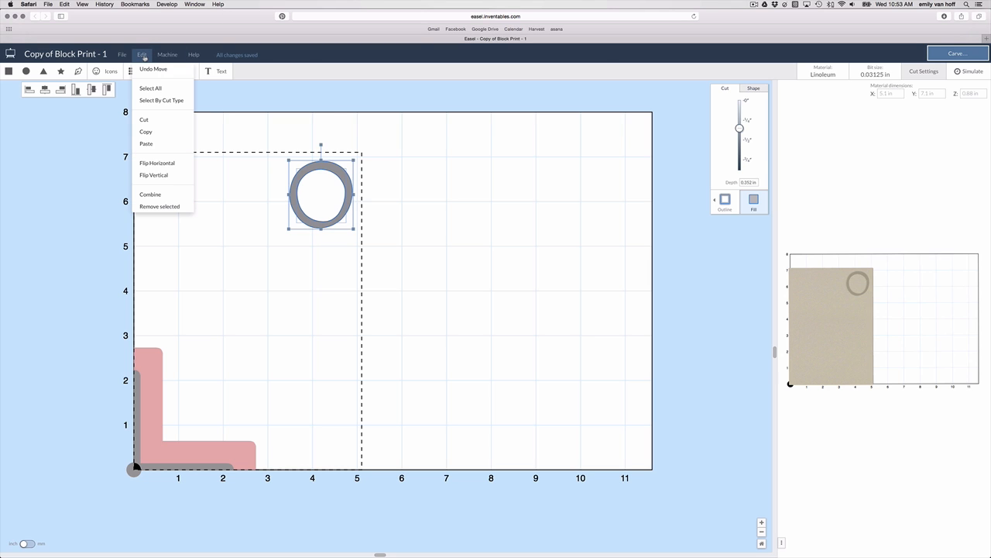
pyautogui.click(165, 164)
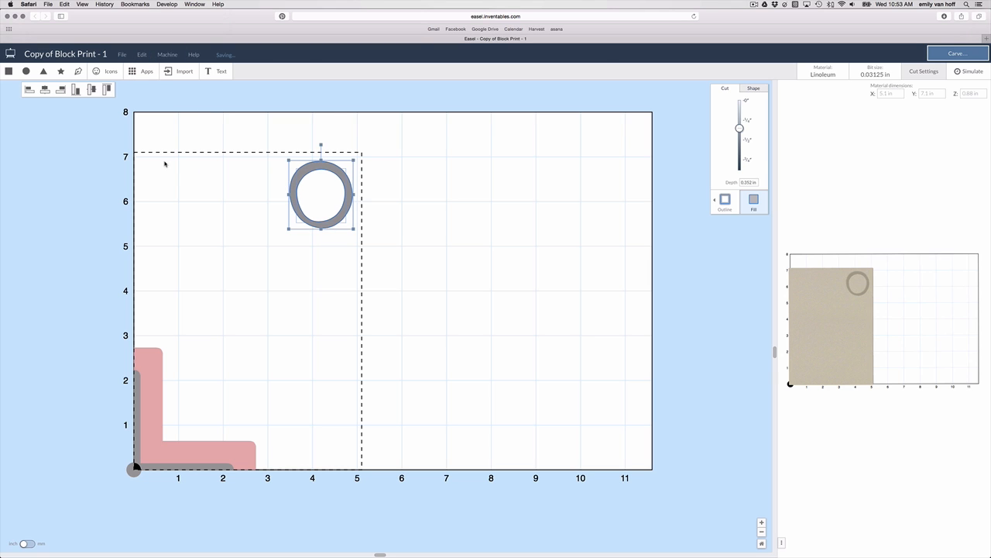
pyautogui.click(220, 215)
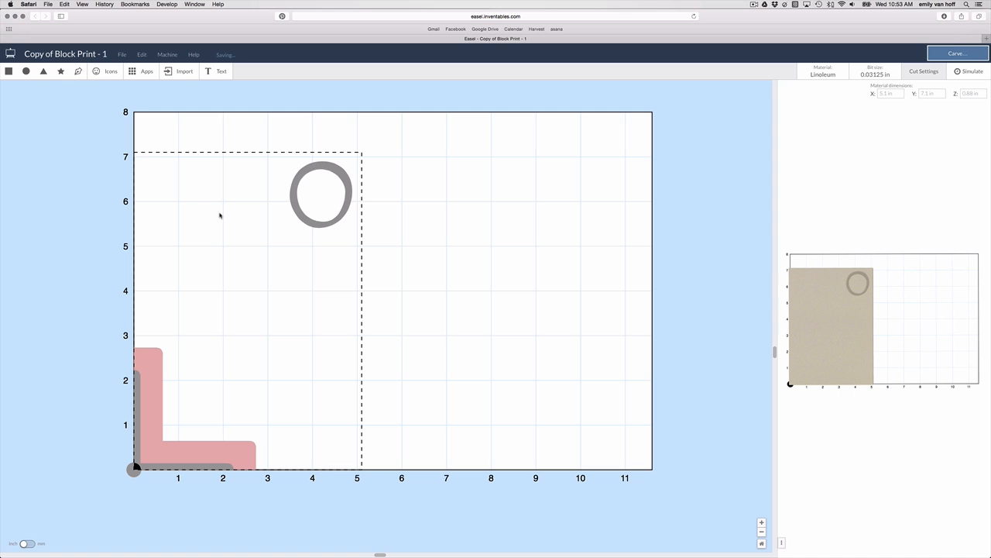
pyautogui.moveTo(387, 146); pyautogui.dragTo(264, 258)
pyautogui.click(283, 227)
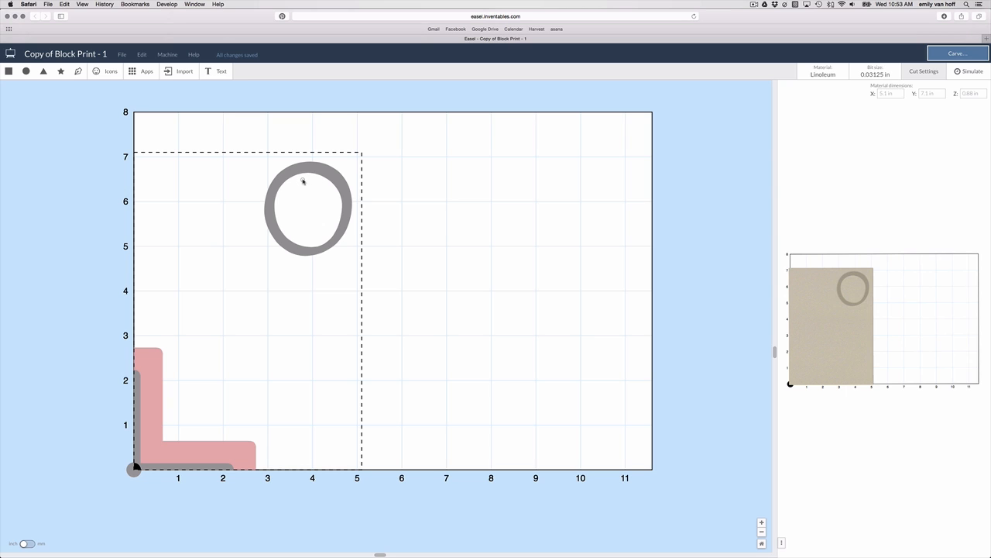
# Draw three small closed triangles with the Pen tool inside the ring, two near its top and one at its left.
pyautogui.click(303, 179)
pyautogui.click(299, 186)
pyautogui.click(302, 180)
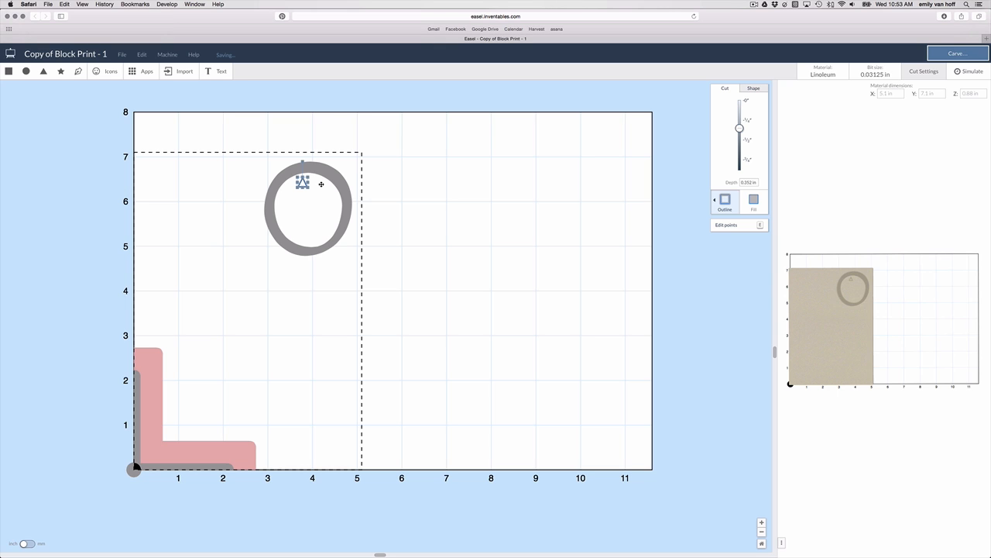
pyautogui.click(79, 71)
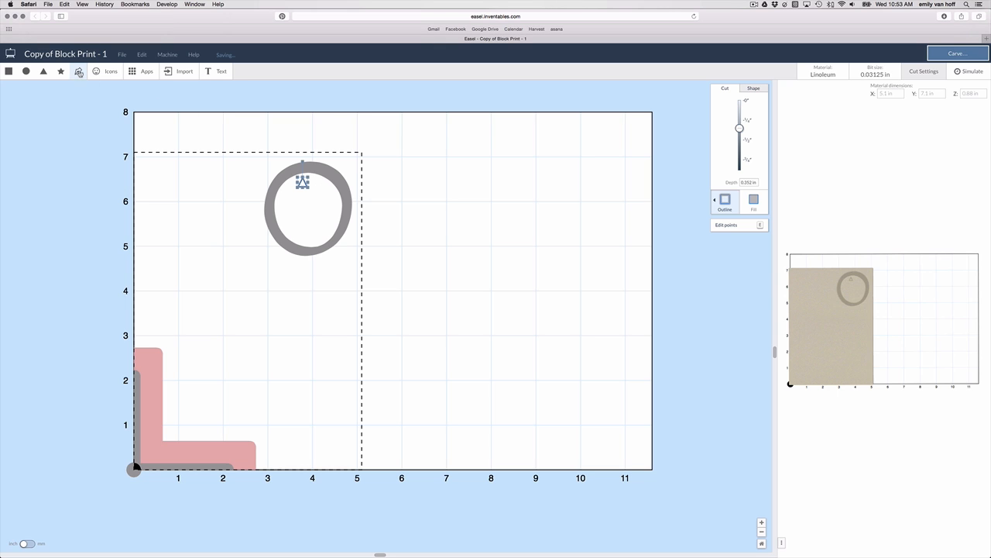
pyautogui.click(317, 193)
pyautogui.click(327, 192)
pyautogui.click(322, 183)
pyautogui.click(79, 71)
pyautogui.click(286, 195)
pyautogui.click(281, 204)
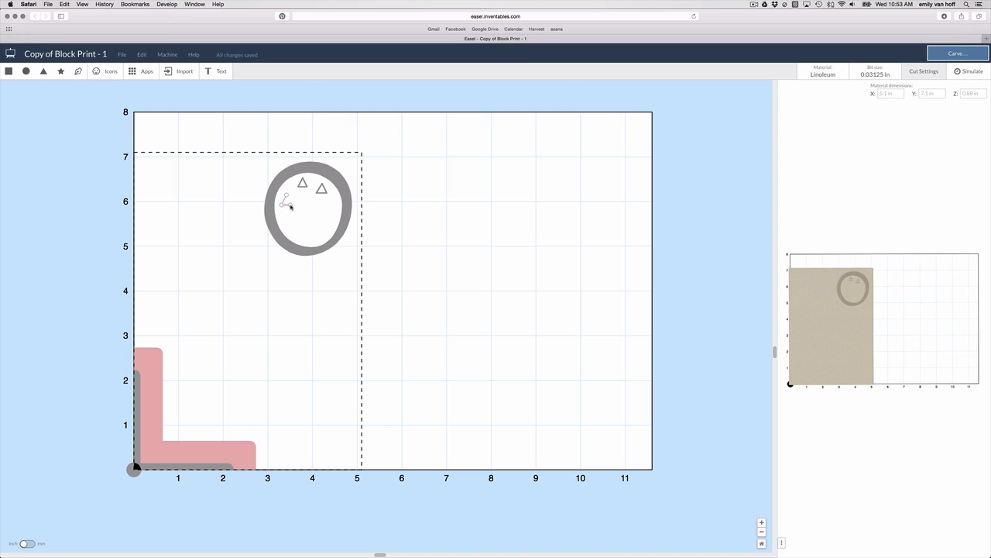
pyautogui.click(290, 204)
pyautogui.click(286, 196)
# Draw four more small triangles inside the ring: at its centre, lower left, bottom and right.
pyautogui.click(78, 71)
pyautogui.click(309, 198)
pyautogui.click(303, 211)
pyautogui.click(316, 206)
pyautogui.click(309, 199)
pyautogui.click(79, 70)
pyautogui.click(293, 225)
pyautogui.click(307, 226)
pyautogui.click(299, 214)
pyautogui.click(293, 225)
pyautogui.click(78, 70)
pyautogui.click(308, 243)
pyautogui.click(317, 243)
pyautogui.click(312, 233)
pyautogui.click(307, 243)
pyautogui.click(78, 71)
pyautogui.click(321, 222)
pyautogui.click(332, 222)
pyautogui.click(326, 213)
pyautogui.click(321, 222)
# Add three small triangles in the gaps at the ring's right edge, left edge and upper middle.
pyautogui.click(78, 71)
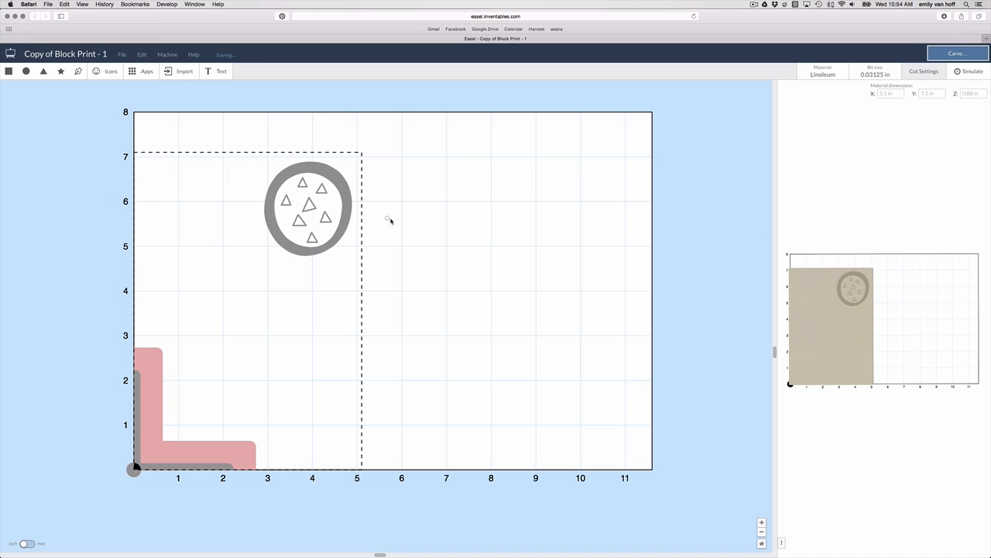
pyautogui.click(326, 206)
pyautogui.click(337, 205)
pyautogui.click(331, 195)
pyautogui.click(326, 205)
pyautogui.click(78, 70)
pyautogui.click(280, 218)
pyautogui.click(289, 218)
pyautogui.click(284, 209)
pyautogui.click(279, 218)
pyautogui.click(78, 71)
pyautogui.click(298, 192)
pyautogui.click(294, 201)
# Add four small triangles in the lower half of the ring's interior, at the lower right, lower left, below centre and left edge.
pyautogui.click(78, 70)
pyautogui.click(322, 233)
pyautogui.click(331, 233)
pyautogui.click(327, 225)
pyautogui.click(321, 233)
pyautogui.click(78, 70)
pyautogui.click(292, 237)
pyautogui.click(78, 71)
pyautogui.click(307, 222)
pyautogui.click(316, 222)
pyautogui.click(311, 215)
pyautogui.click(308, 222)
pyautogui.click(78, 70)
pyautogui.click(285, 231)
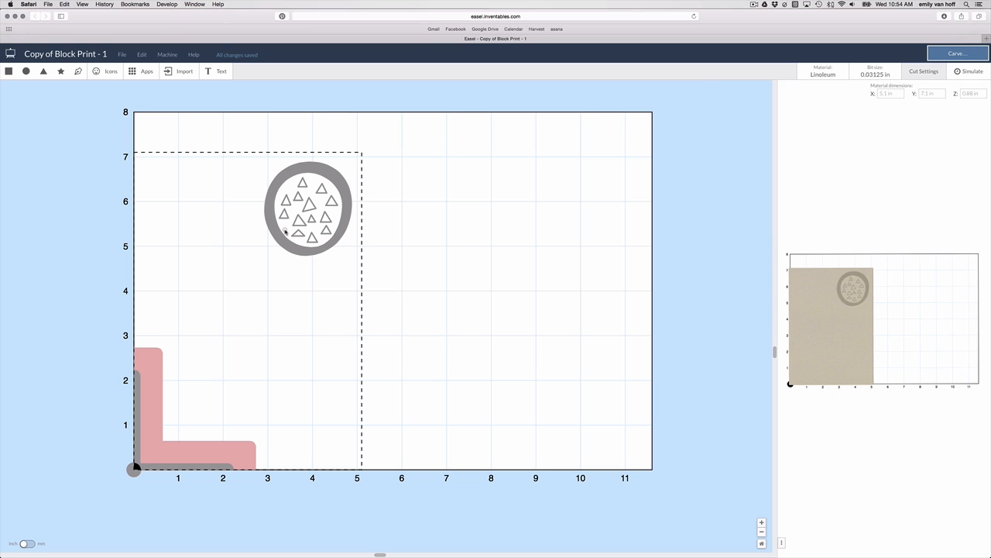
pyautogui.click(294, 230)
pyautogui.click(289, 222)
pyautogui.click(285, 231)
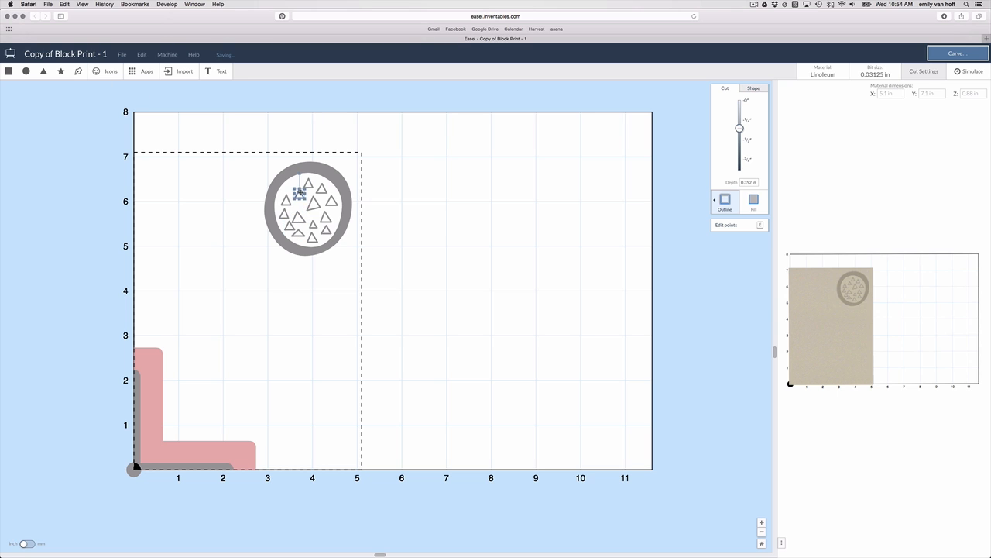
# Reposition the triangles in the top, centre and right of the ring so they are spaced more evenly.
pyautogui.moveTo(286, 202); pyautogui.dragTo(300, 216)
pyautogui.click(313, 187)
pyautogui.click(334, 201)
pyautogui.click(319, 205)
pyautogui.click(329, 220)
pyautogui.click(297, 216)
pyautogui.click(309, 185)
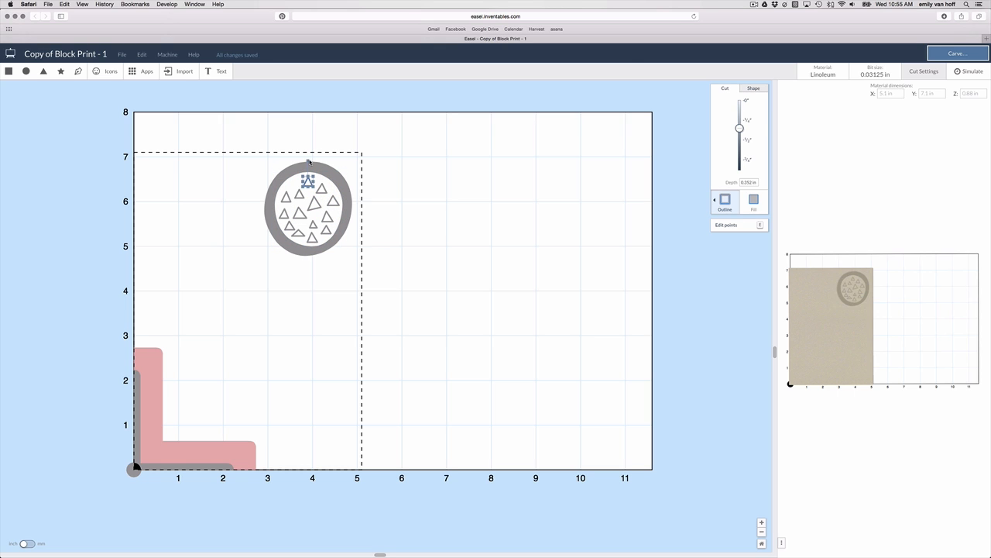
# Rotate and nudge individual triangles around the ring's interior so they point at varied angles.
pyautogui.click(320, 165)
pyautogui.click(332, 205)
pyautogui.click(328, 220)
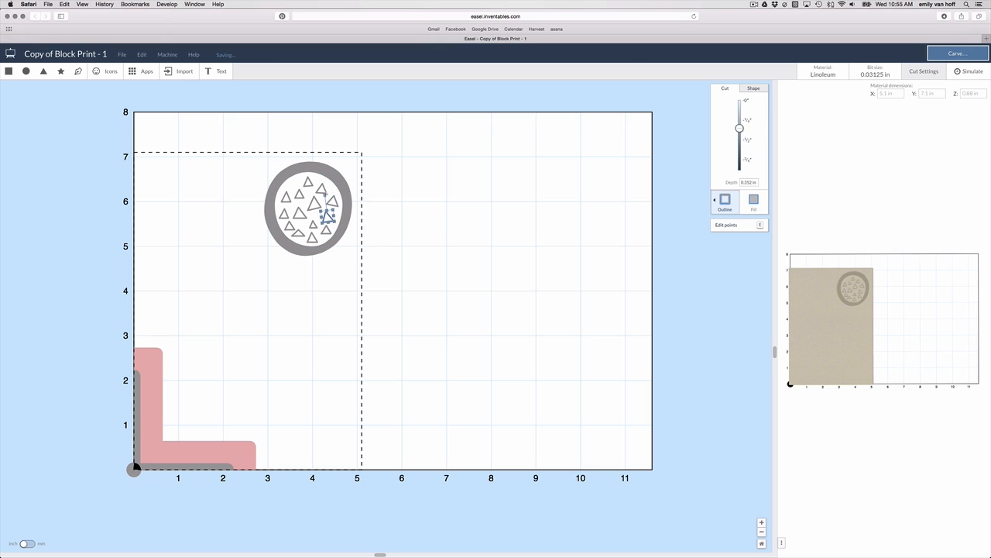
pyautogui.click(326, 232)
pyautogui.click(314, 226)
pyautogui.click(312, 240)
pyautogui.click(298, 233)
pyautogui.click(293, 230)
pyautogui.click(290, 227)
pyautogui.click(286, 199)
pyautogui.click(284, 215)
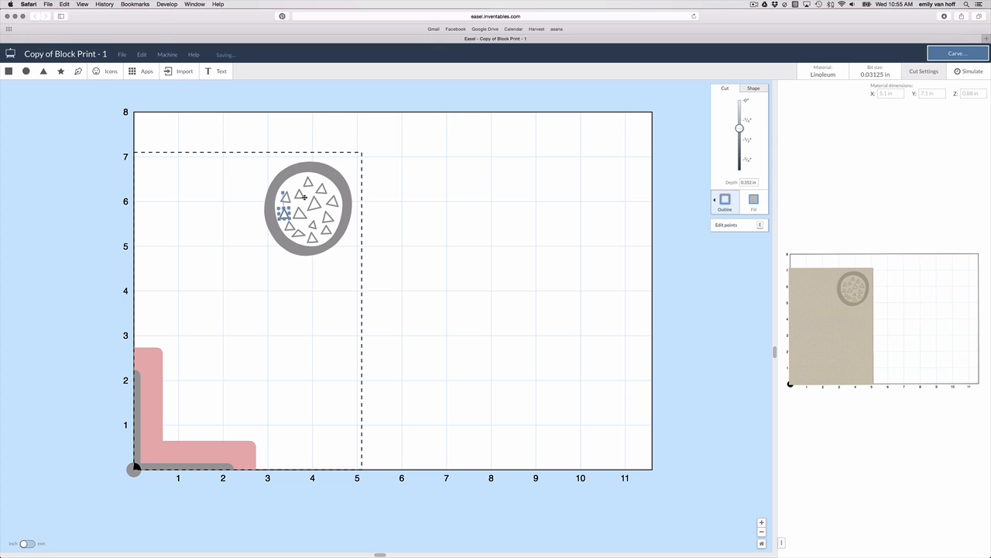
pyautogui.click(299, 195)
pyautogui.click(300, 202)
pyautogui.click(300, 196)
pyautogui.click(332, 263)
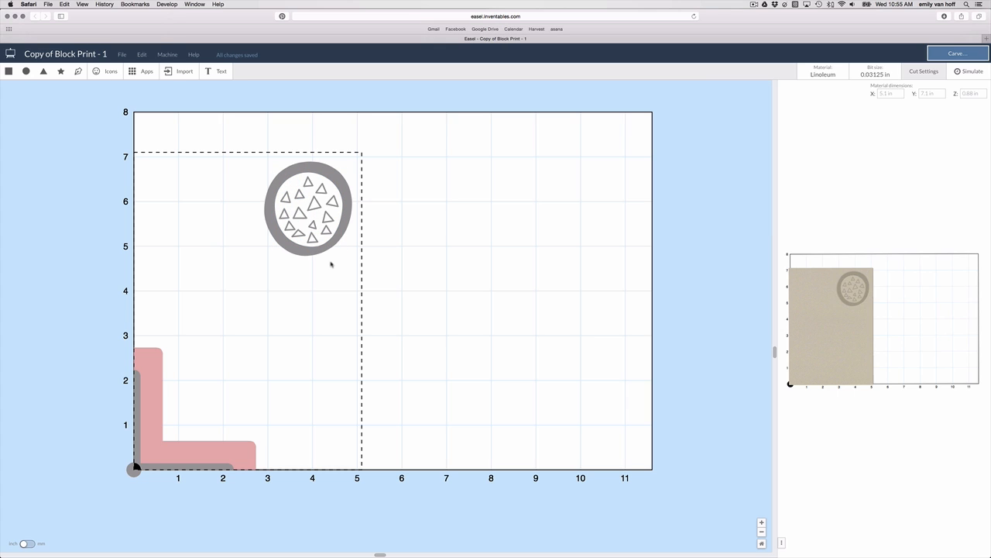
# Select all the triangles inside the ring, change their cut from outline to fill and set the depth to 0.1 in.
pyautogui.click(341, 232)
pyautogui.moveTo(372, 266); pyautogui.dragTo(243, 154)
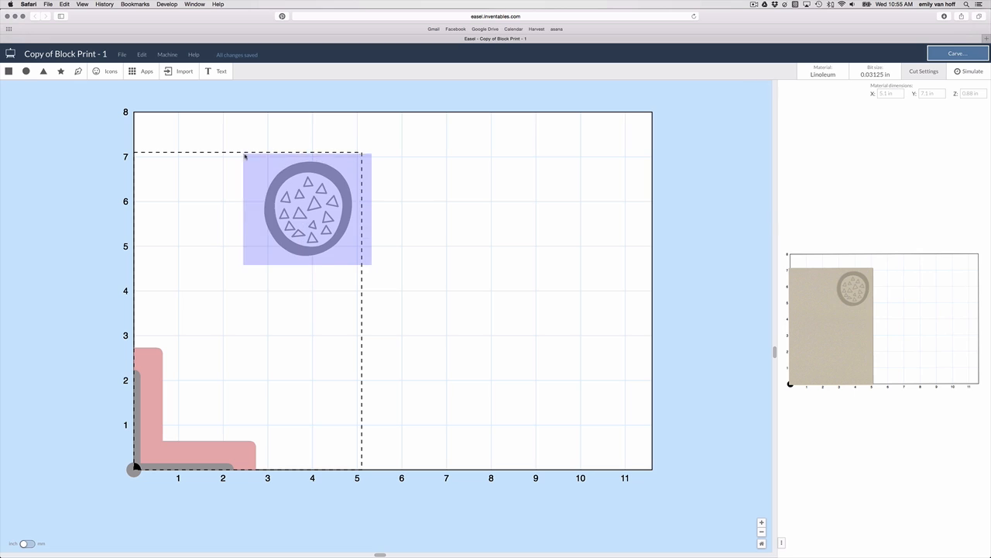
pyautogui.keyDown('shift'); pyautogui.click(319, 168); pyautogui.keyUp('shift')
pyautogui.keyDown('shift'); pyautogui.click(324, 178); pyautogui.keyUp('shift')
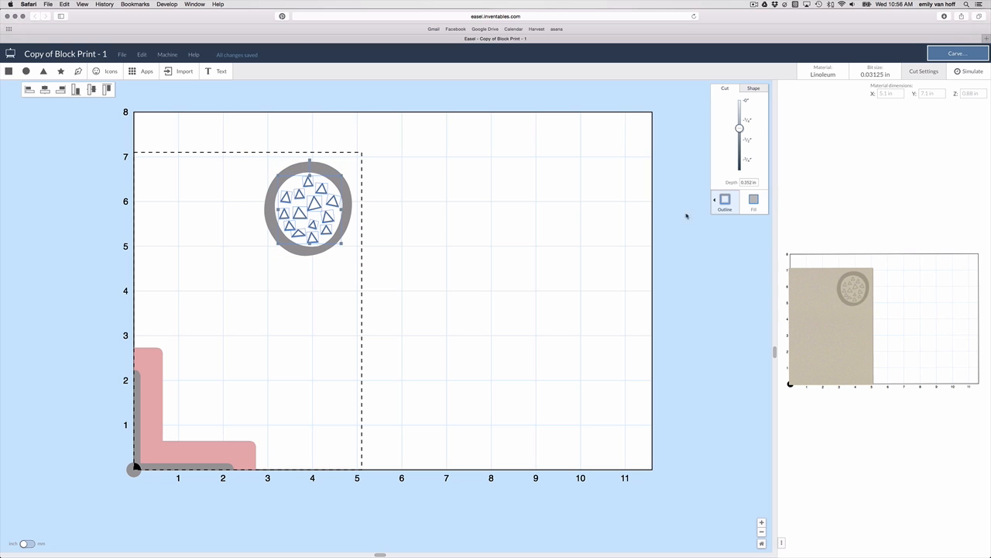
pyautogui.click(756, 205)
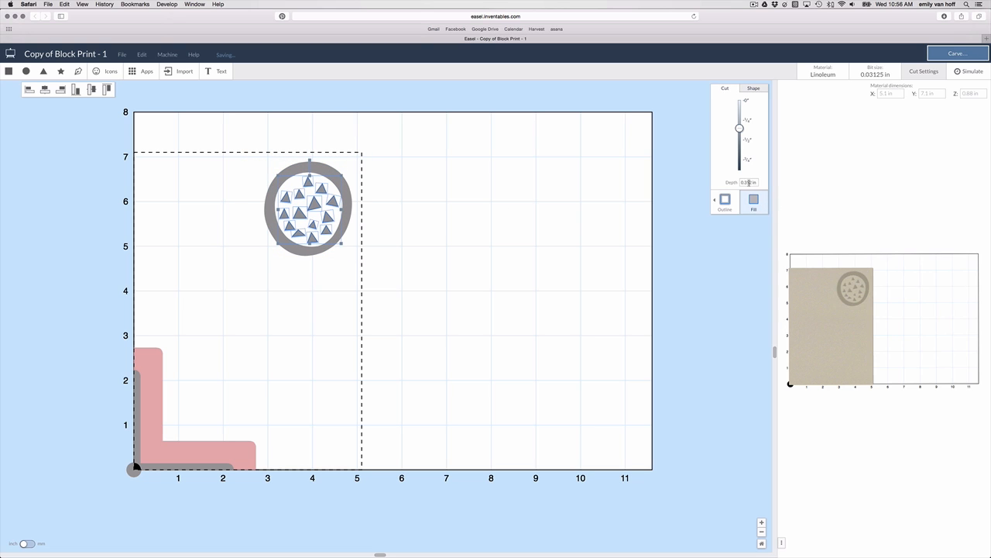
pyautogui.doubleClick(750, 182)
pyautogui.write('0.1')
pyautogui.click(288, 292)
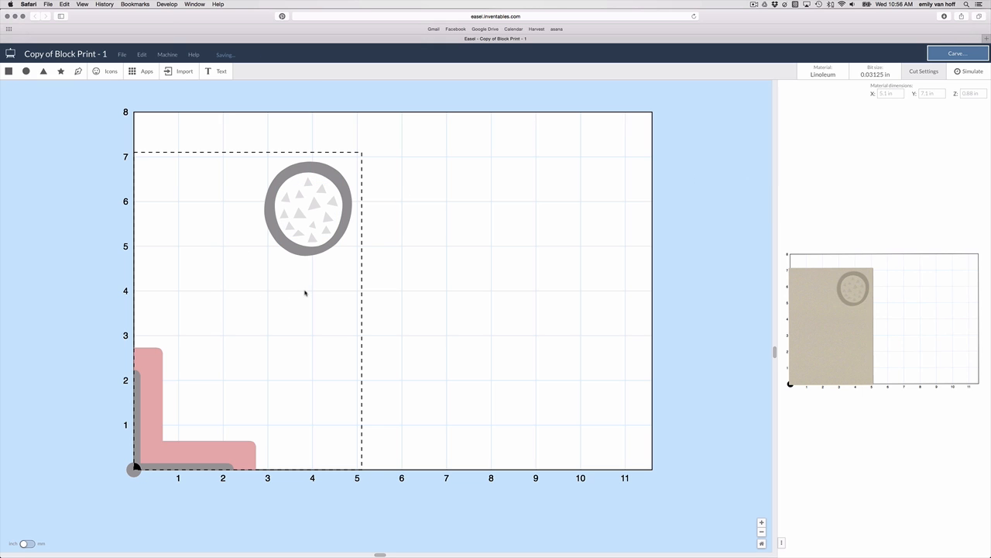
# Shrink the ring and its triangles together to about 1.3 in wide, keeping them in the material's upper-right corner.
pyautogui.moveTo(352, 271); pyautogui.dragTo(264, 148)
pyautogui.moveTo(263, 255); pyautogui.dragTo(290, 219)
pyautogui.press('super+z')
pyautogui.click(251, 264)
# Draw a closed 2 in square with the Pen tool, with corners at (2,5), (4,5), (4,3) and (2,3).
pyautogui.click(79, 71)
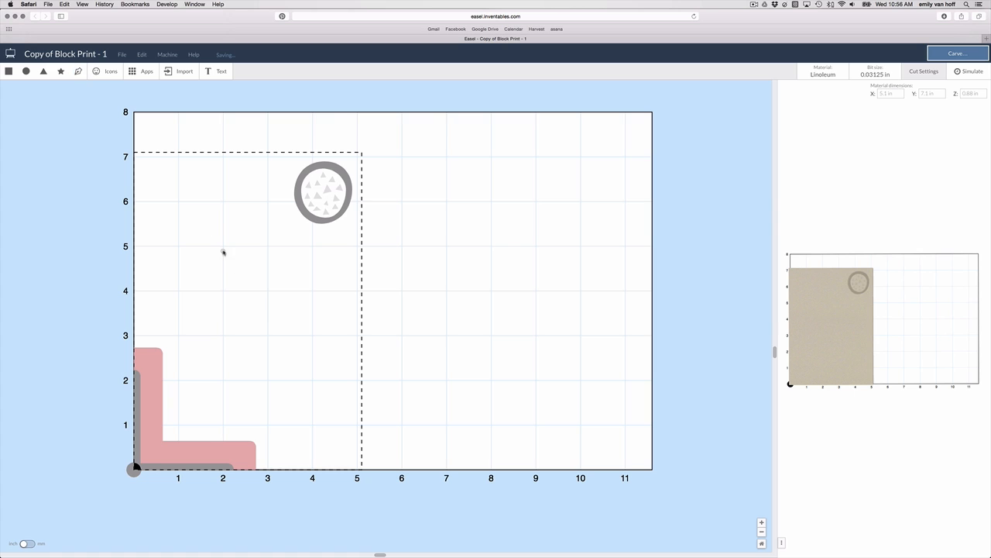
pyautogui.click(223, 246)
pyautogui.click(311, 246)
pyautogui.click(312, 336)
pyautogui.click(223, 336)
pyautogui.click(223, 247)
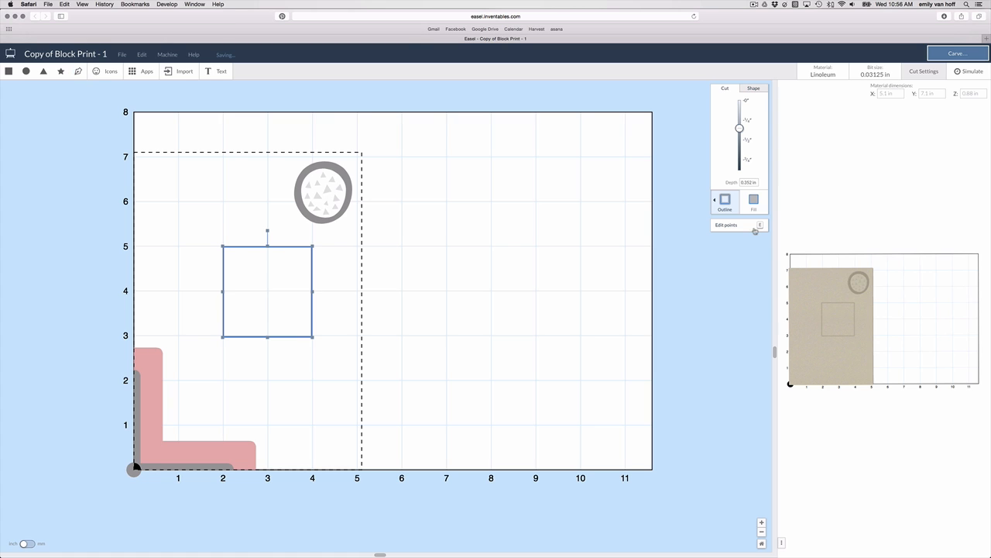
# Edit the square's points and convert its upper-left and lower-right corners to curved points.
pyautogui.click(757, 228)
pyautogui.click(224, 246)
pyautogui.click(726, 244)
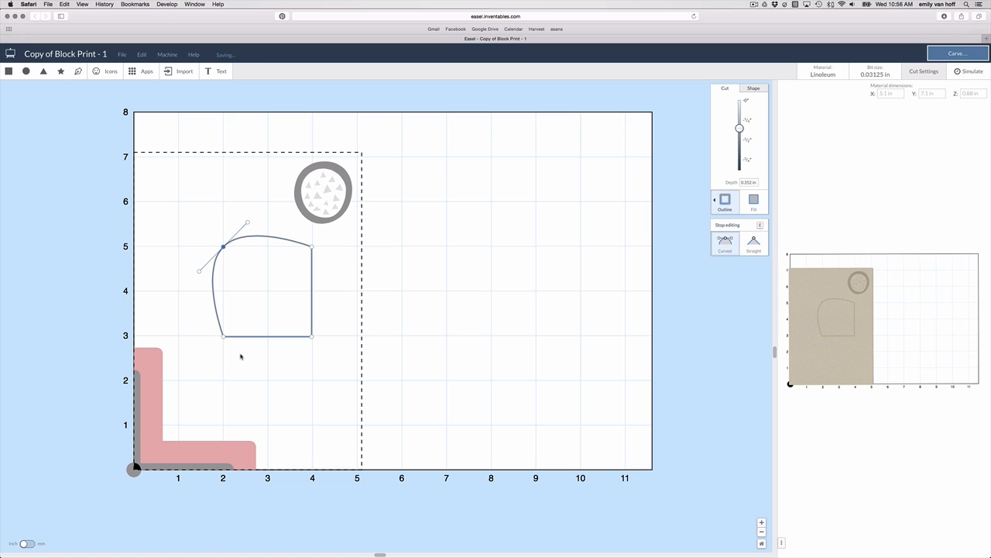
pyautogui.click(311, 337)
pyautogui.click(724, 243)
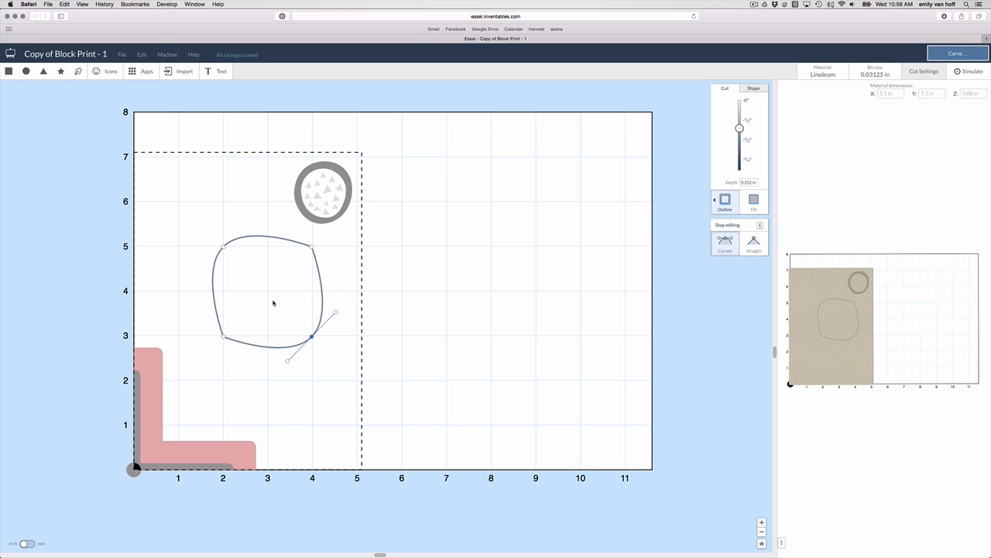
# Pull the curve handles of both curved corners inside the shape so that all four sides bow inward.
pyautogui.moveTo(336, 312); pyautogui.dragTo(281, 291)
pyautogui.moveTo(286, 362); pyautogui.dragTo(273, 298)
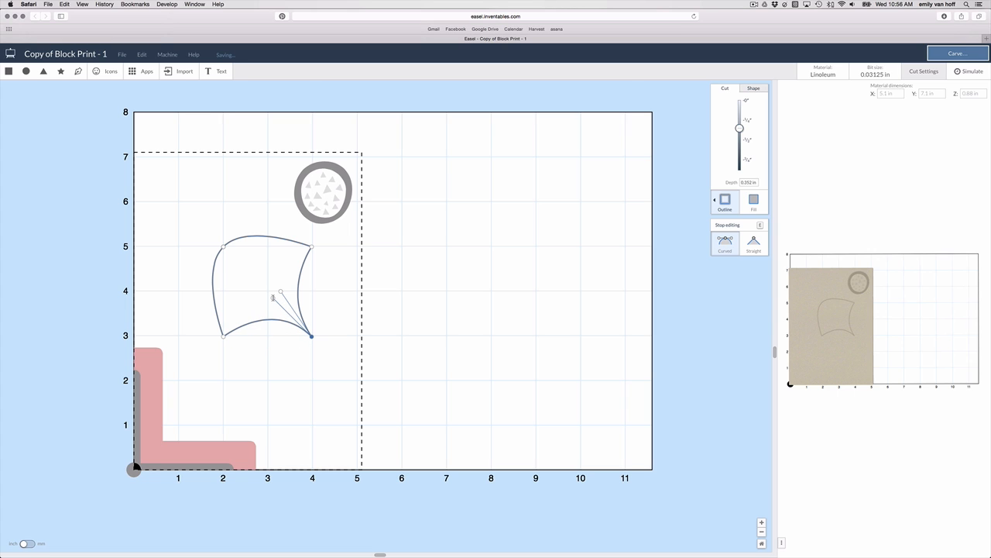
pyautogui.click(224, 247)
pyautogui.moveTo(199, 271); pyautogui.dragTo(250, 288)
pyautogui.moveTo(249, 220); pyautogui.dragTo(271, 277)
pyautogui.click(316, 355)
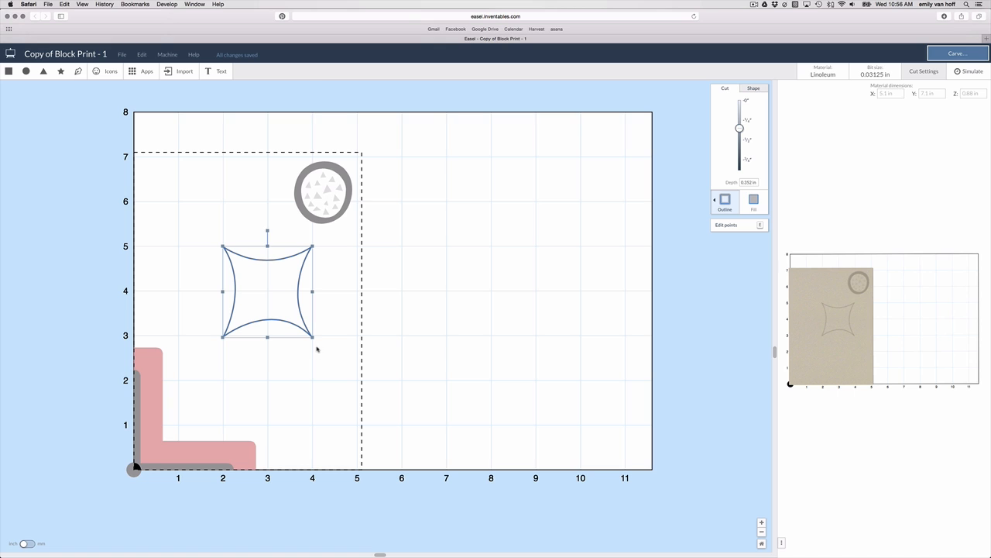
# Set the four-pointed shape to fill, duplicate it and place the copy to its right.
pyautogui.click(753, 200)
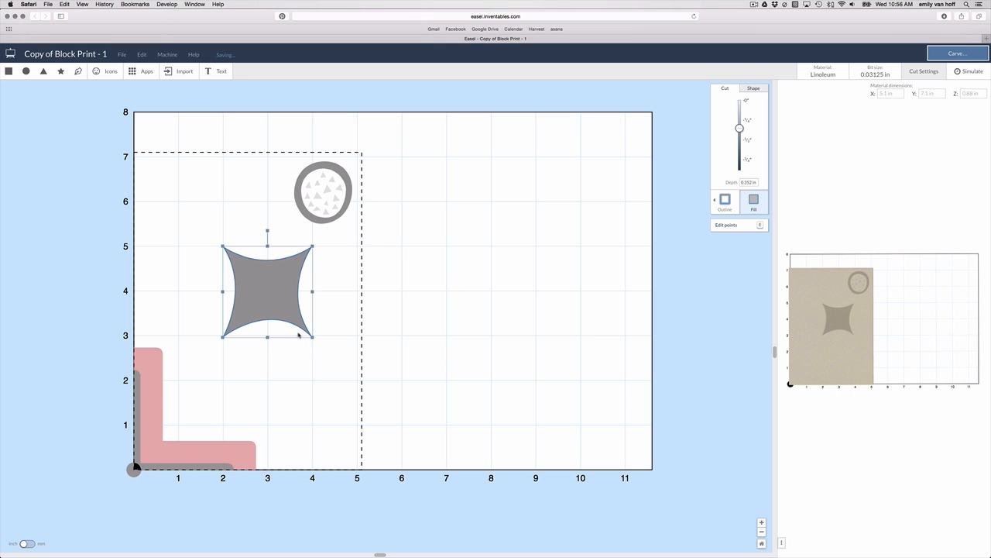
pyautogui.press('super+d')
pyautogui.moveTo(357, 298); pyautogui.dragTo(398, 297)
# Delete the lower-right point of the original four-pointed shape to leave only its upper-left half.
pyautogui.click(267, 292)
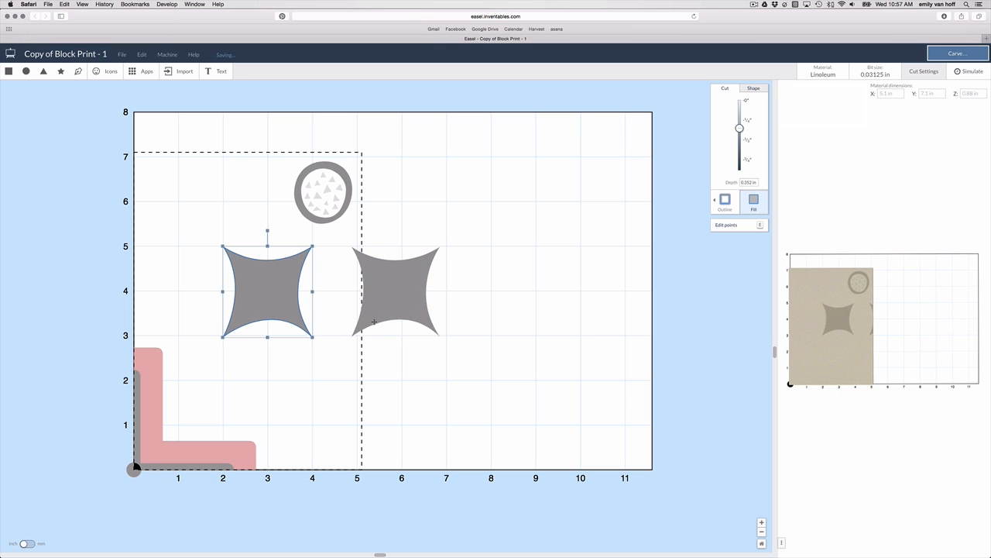
pyautogui.click(761, 226)
pyautogui.click(312, 336)
pyautogui.press('BackSpace')
pyautogui.click(380, 303)
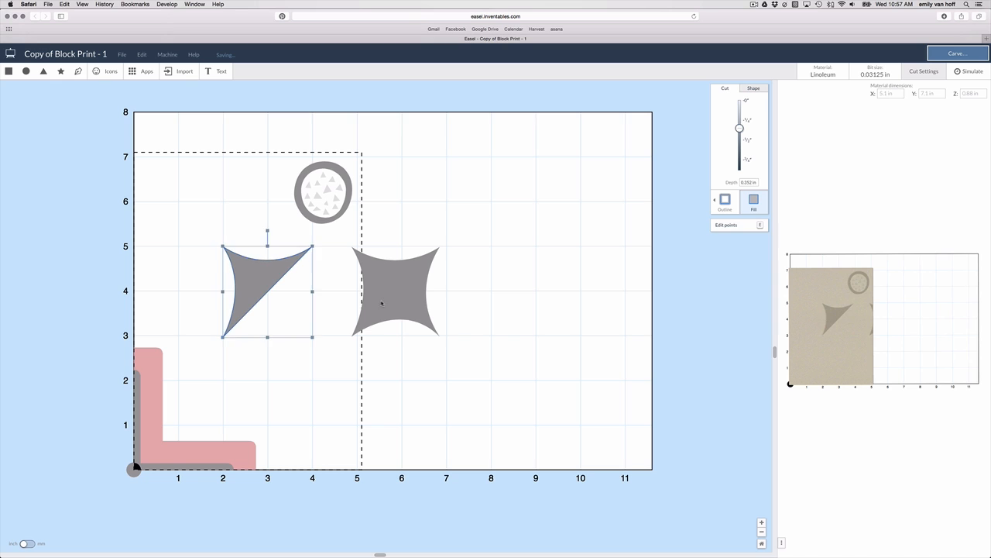
# Delete the upper-left point of the duplicate shape to leave only its lower-right half.
pyautogui.click(381, 303)
pyautogui.click(760, 224)
pyautogui.click(352, 247)
pyautogui.press('BackSpace')
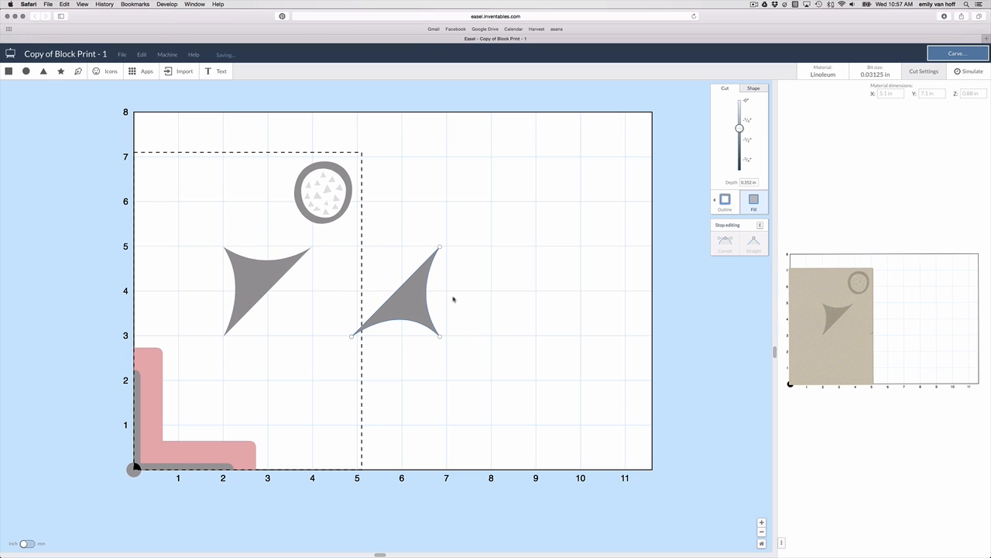
pyautogui.click(454, 299)
# Move the upper-left half to the left of the ring and the lower-right half to the middle of the material.
pyautogui.moveTo(407, 300); pyautogui.dragTo(442, 205)
pyautogui.moveTo(248, 271); pyautogui.dragTo(204, 178)
pyautogui.moveTo(453, 217); pyautogui.dragTo(287, 354)
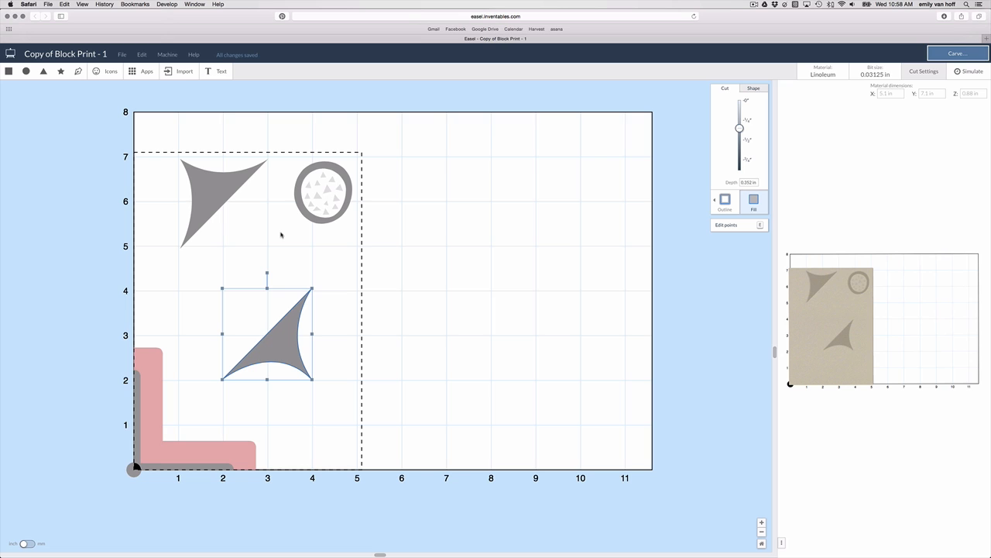
pyautogui.click(337, 286)
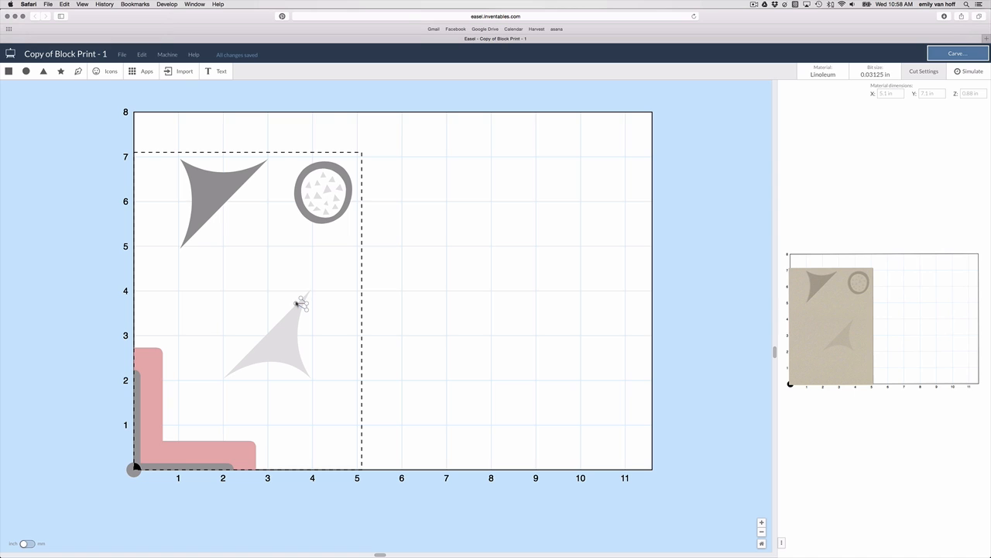
# Close and fill the narrow stripe at the lower half's upper tip, and draw a second filled diagonal stripe below it.
pyautogui.click(302, 302)
pyautogui.click(753, 202)
pyautogui.click(78, 71)
pyautogui.click(291, 307)
pyautogui.click(304, 318)
pyautogui.click(301, 325)
pyautogui.click(287, 312)
pyautogui.click(292, 307)
pyautogui.click(754, 202)
# Draw a third, wider diagonal stripe across the lower half, parallel to the first two, and fill it.
pyautogui.click(78, 71)
pyautogui.click(282, 316)
pyautogui.click(301, 331)
pyautogui.click(301, 340)
pyautogui.click(277, 321)
pyautogui.click(282, 316)
pyautogui.click(754, 202)
# Draw a fourth diagonal stripe below the third, reaching the shape's curved right edge, and fill it.
pyautogui.click(78, 71)
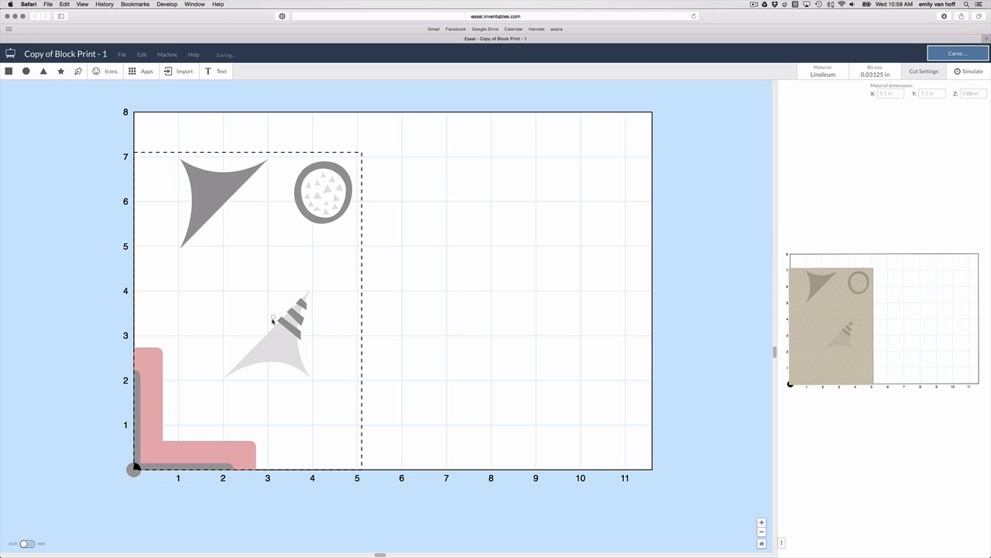
pyautogui.click(275, 325)
pyautogui.click(304, 346)
pyautogui.click(303, 357)
pyautogui.click(268, 330)
pyautogui.click(275, 325)
pyautogui.click(751, 208)
# Outline a long fifth stripe running from the shape's diagonal edge down to its lower-right point.
pyautogui.click(78, 71)
pyautogui.click(262, 336)
pyautogui.click(308, 369)
pyautogui.click(313, 380)
pyautogui.click(302, 374)
pyautogui.click(259, 340)
pyautogui.click(263, 336)
# Draw and fill a shorter sixth stripe to the left of the long one, and fill the long stripe as well.
pyautogui.click(78, 71)
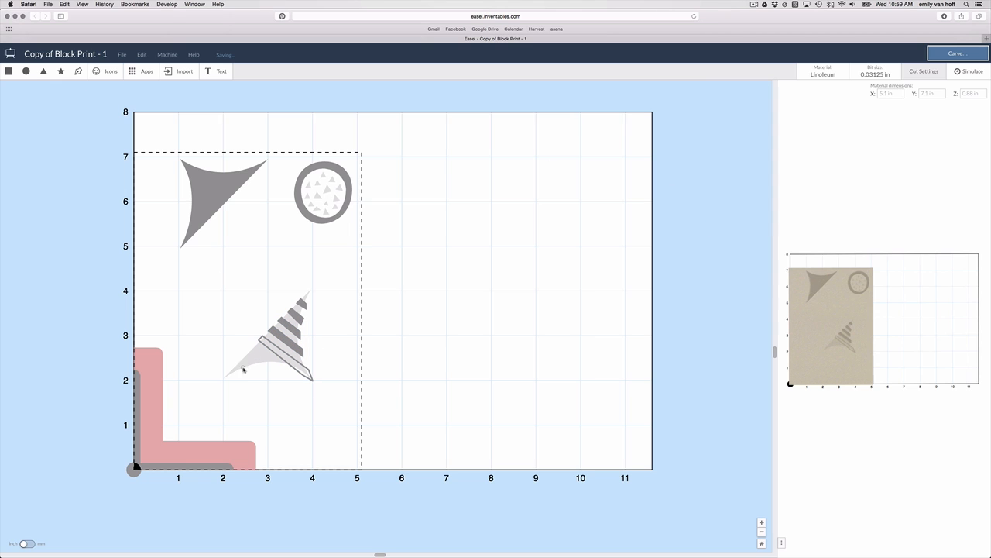
pyautogui.click(254, 344)
pyautogui.click(282, 365)
pyautogui.click(274, 364)
pyautogui.click(249, 351)
pyautogui.click(254, 343)
pyautogui.click(753, 202)
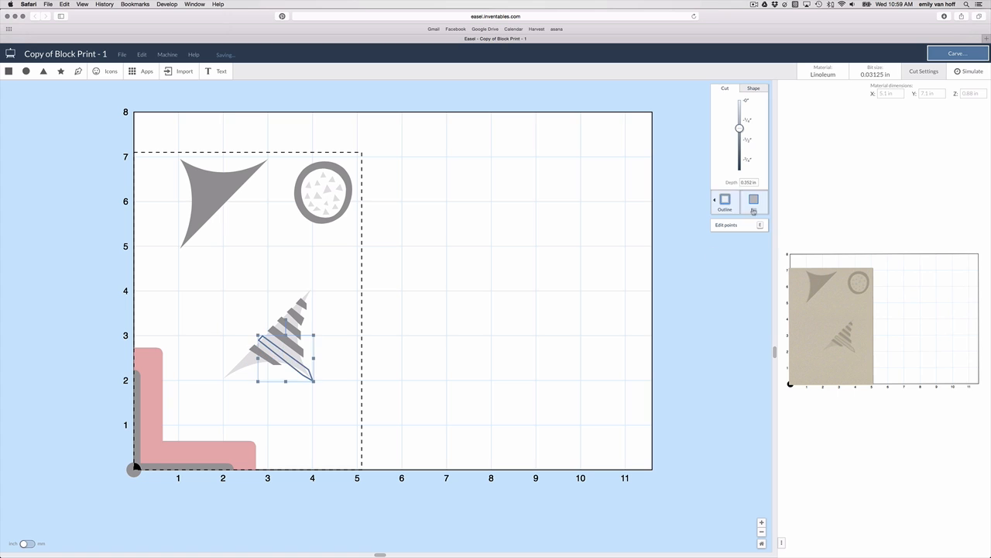
# Add two last short filled stripes towards the shape's lower-left tip.
pyautogui.click(262, 367)
pyautogui.click(241, 358)
pyautogui.click(754, 202)
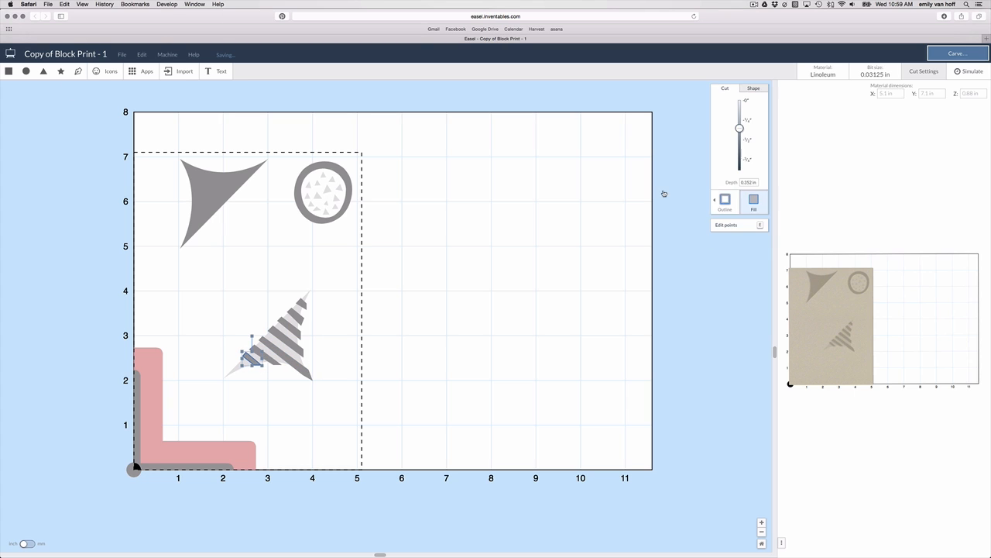
pyautogui.click(79, 71)
pyautogui.click(238, 360)
pyautogui.click(241, 362)
pyautogui.click(754, 202)
# Rotate the whole striped shape slightly counterclockwise and edit the corner points of its topmost stripe.
pyautogui.moveTo(218, 286); pyautogui.dragTo(322, 390)
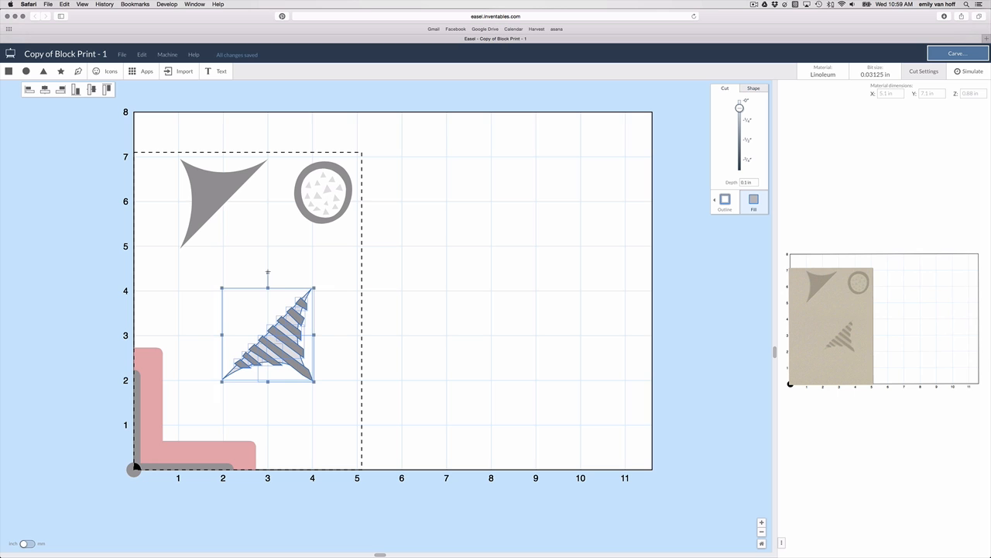
pyautogui.moveTo(268, 272); pyautogui.dragTo(250, 273)
pyautogui.click(323, 302)
pyautogui.click(291, 295)
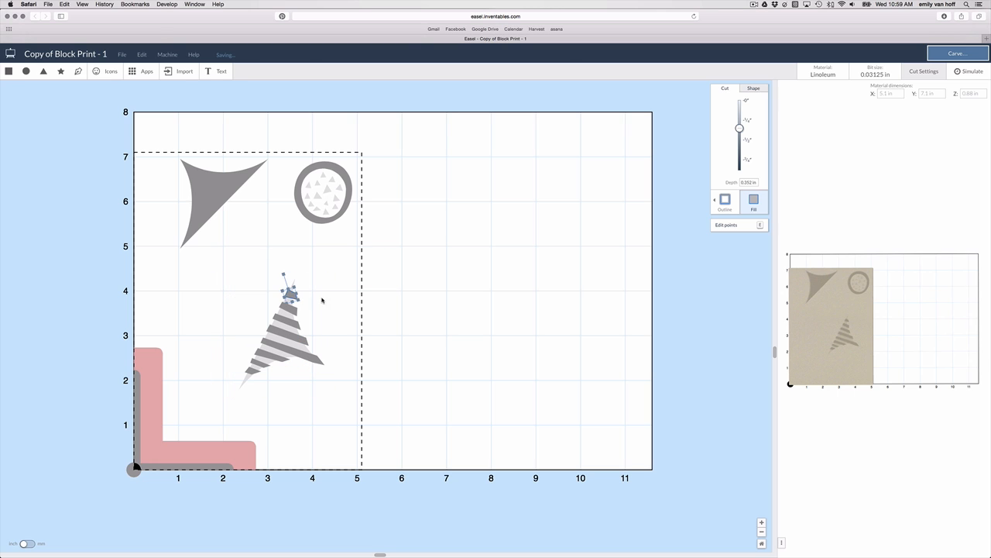
pyautogui.click(762, 228)
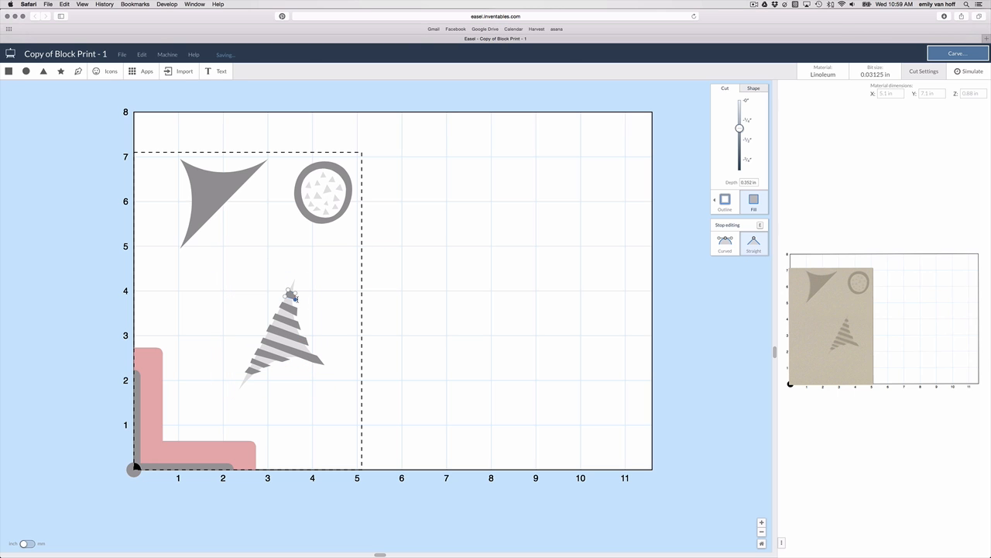
pyautogui.press('e')
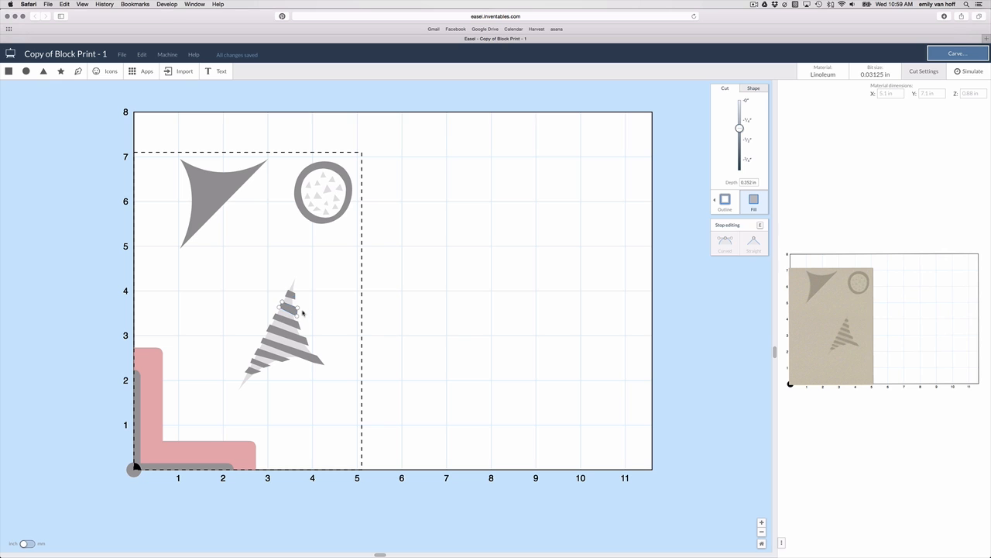
# Adjust the second stripe's corner points to the shape's edge while turning the striped shape to other angles.
pyautogui.click(255, 373)
pyautogui.doubleClick(284, 302)
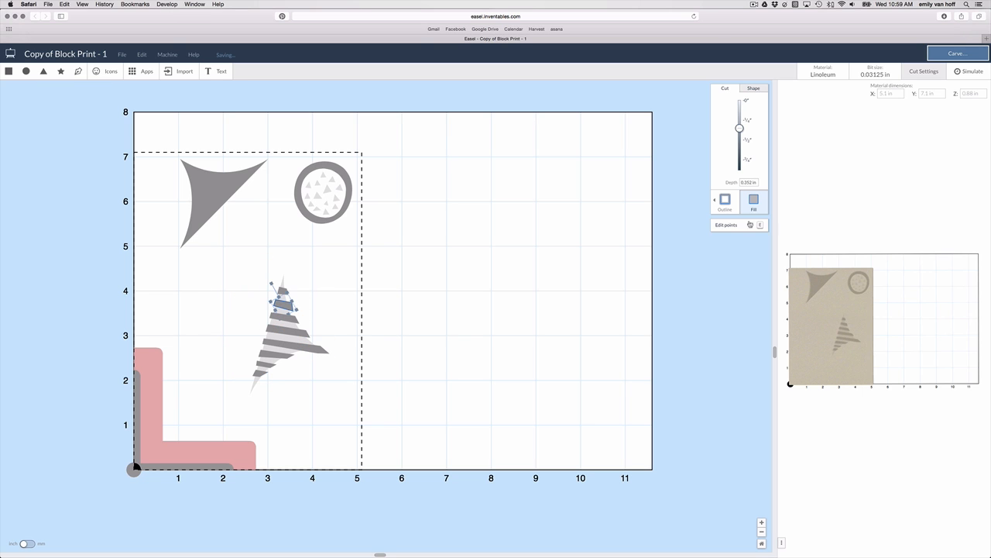
pyautogui.press('e')
pyautogui.moveTo(354, 405); pyautogui.dragTo(297, 262)
pyautogui.click(329, 318)
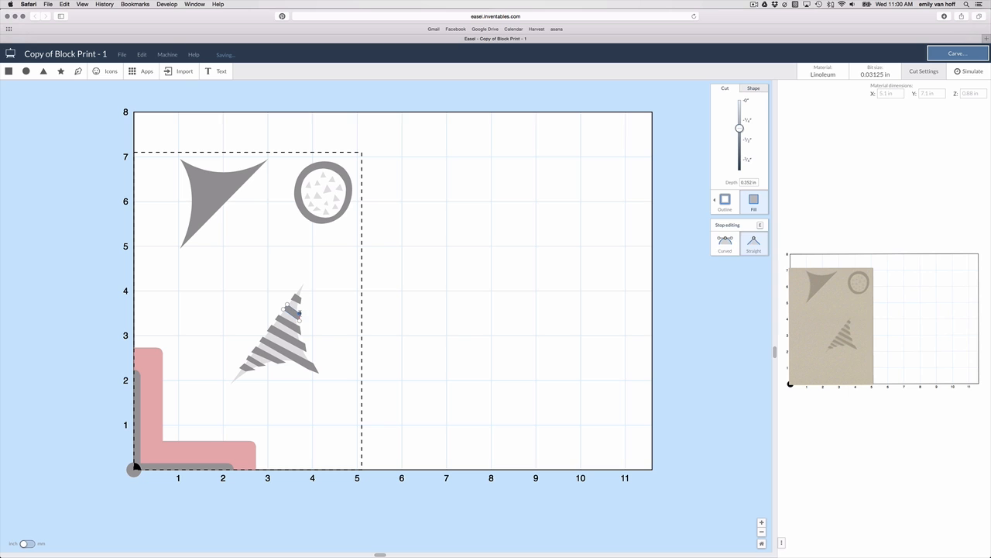
# Rotate the striped shape clockwise by roughly a quarter turn and edit the end points of a middle stripe.
pyautogui.moveTo(323, 406); pyautogui.dragTo(230, 333)
pyautogui.click(296, 322)
pyautogui.doubleClick(295, 322)
pyautogui.click(297, 321)
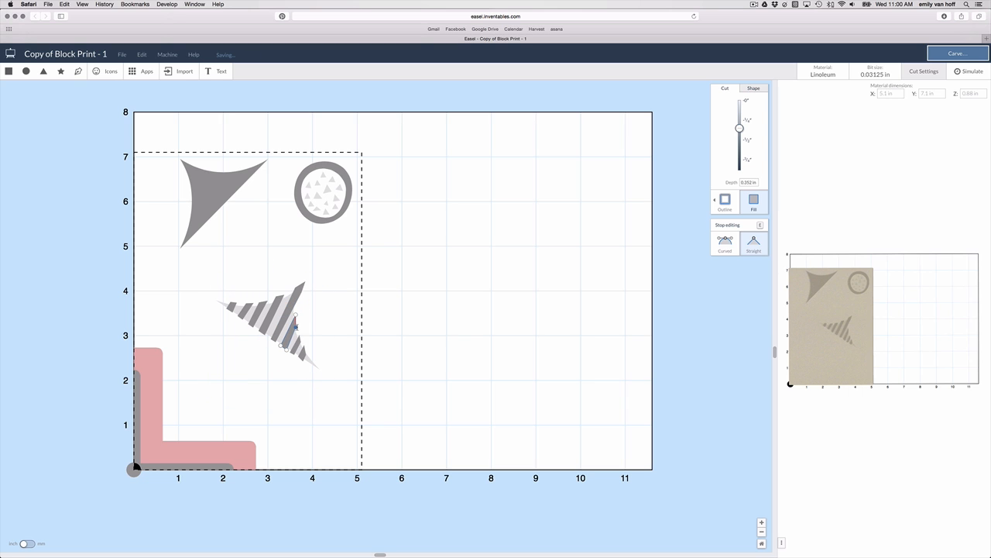
# Edit the ends of the remaining stripes and rotate the striped shape back to its original orientation.
pyautogui.click(310, 305)
pyautogui.click(310, 304)
pyautogui.doubleClick(297, 299)
pyautogui.click(303, 284)
pyautogui.click(312, 306)
pyautogui.click(312, 305)
pyautogui.moveTo(315, 375); pyautogui.dragTo(316, 344)
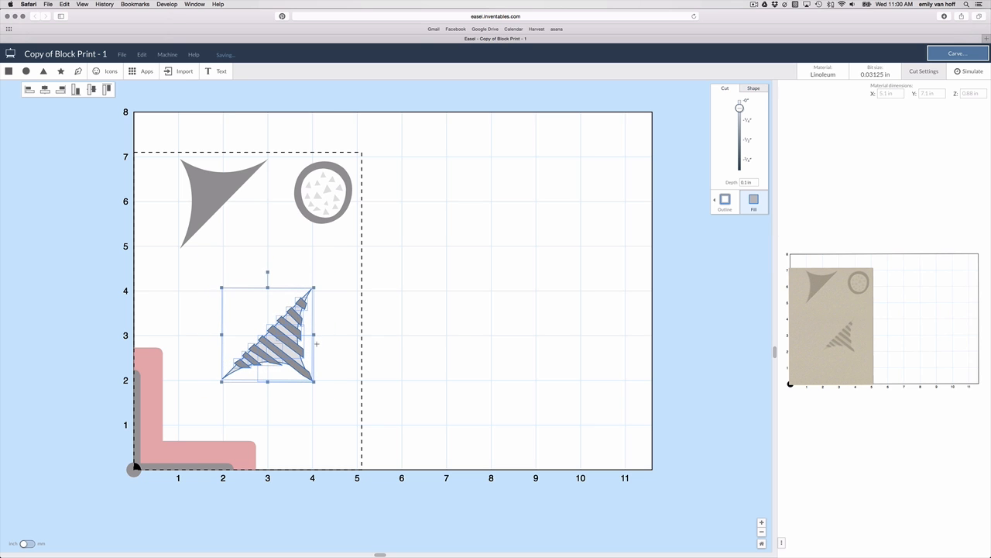
# Join the solid half with the striped half, shrink the combined shape to about 1.4 in wide and place it below the ring.
pyautogui.moveTo(332, 399); pyautogui.dragTo(301, 379)
pyautogui.moveTo(211, 193); pyautogui.dragTo(246, 311)
pyautogui.moveTo(328, 398); pyautogui.dragTo(243, 184)
pyautogui.click(256, 277)
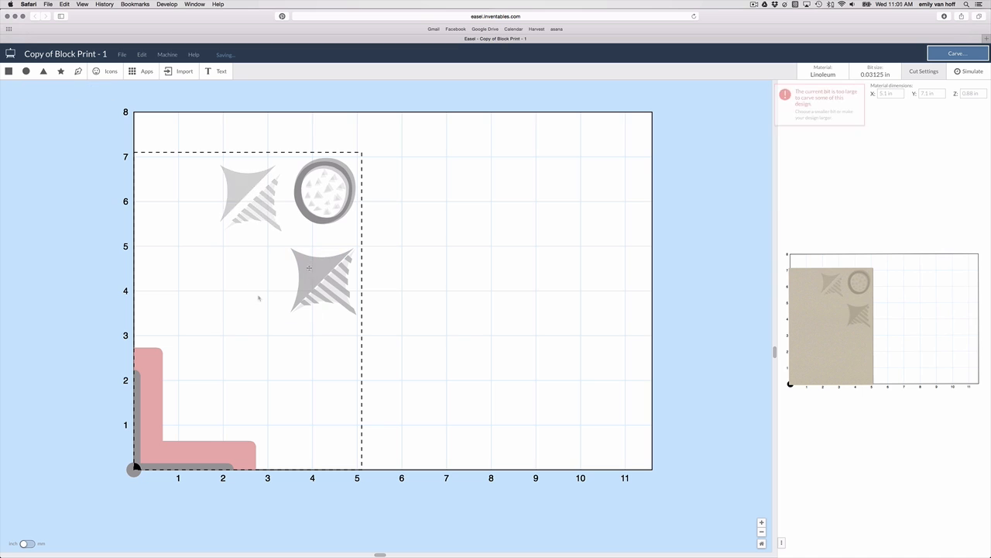
# Select all the small triangles inside the ring and move them out to the ring's left.
pyautogui.click(330, 211)
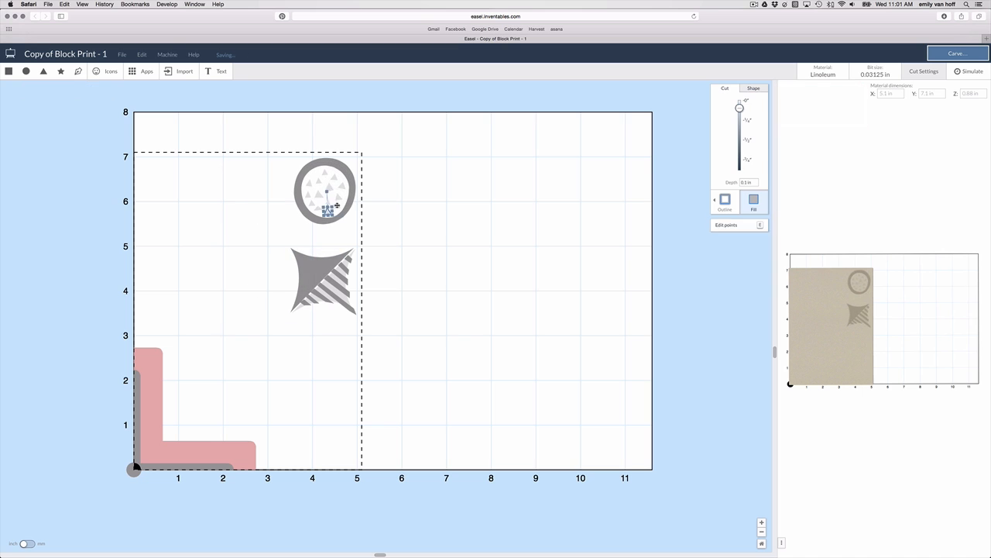
pyautogui.keyDown('shift'); pyautogui.click(337, 205); pyautogui.keyUp('shift')
pyautogui.keyDown('shift'); pyautogui.click(339, 196); pyautogui.keyUp('shift')
pyautogui.keyDown('shift'); pyautogui.click(341, 186); pyautogui.keyUp('shift')
pyautogui.keyDown('shift'); pyautogui.click(329, 187); pyautogui.keyUp('shift')
pyautogui.keyDown('shift'); pyautogui.click(328, 203); pyautogui.keyUp('shift')
pyautogui.keyDown('shift'); pyautogui.click(318, 208); pyautogui.keyUp('shift')
pyautogui.keyDown('shift'); pyautogui.click(308, 195); pyautogui.keyUp('shift')
pyautogui.keyDown('shift'); pyautogui.click(318, 182); pyautogui.keyUp('shift')
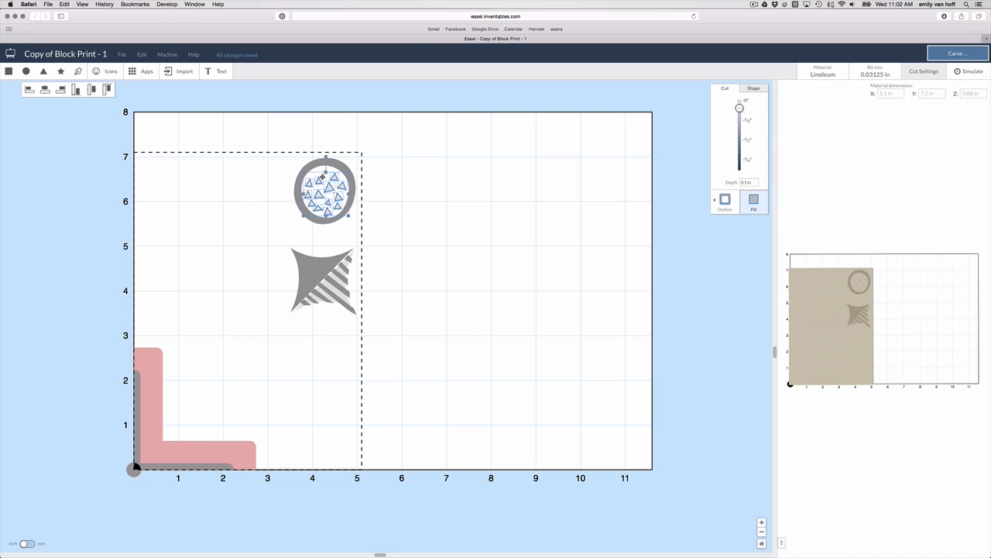
pyautogui.moveTo(331, 188); pyautogui.dragTo(254, 188)
# Pull the four-pointed shape apart, moving the solid half left, the stripes below it, and the light half slightly up.
pyautogui.moveTo(308, 274); pyautogui.dragTo(229, 262)
pyautogui.click(340, 264)
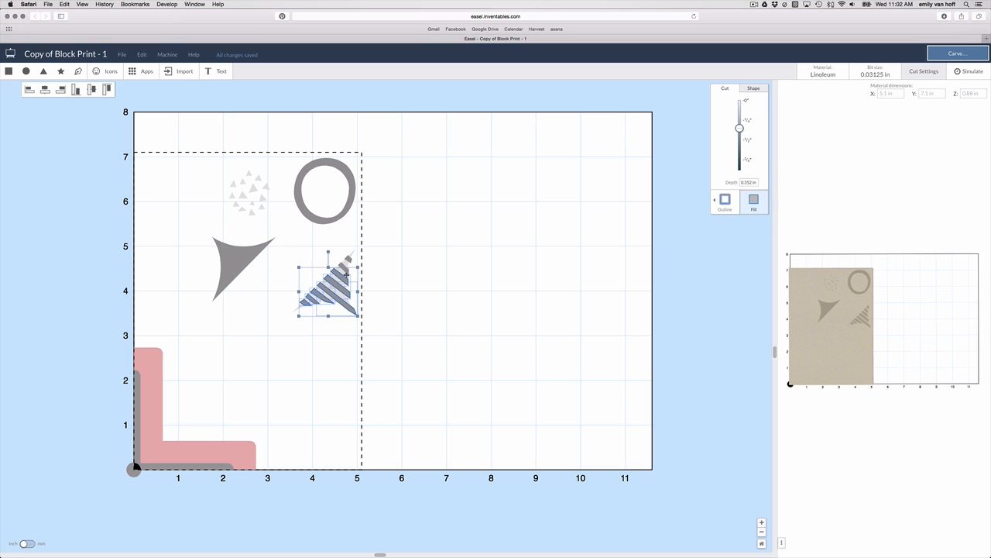
pyautogui.moveTo(340, 264); pyautogui.dragTo(263, 326)
pyautogui.click(337, 288)
pyautogui.moveTo(337, 288); pyautogui.dragTo(336, 273)
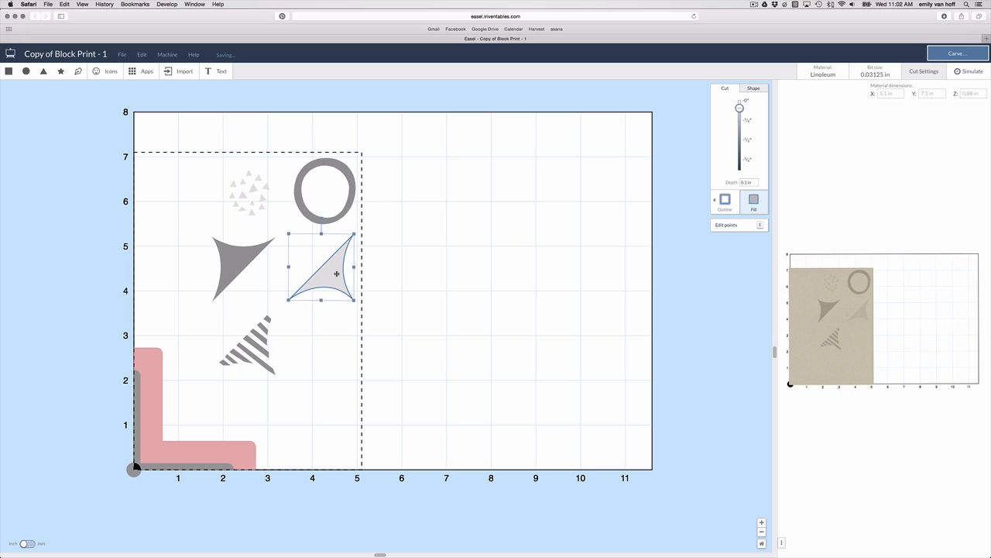
# Copy the ring and place the duplicate below the light curved half.
pyautogui.moveTo(347, 230); pyautogui.dragTo(326, 352)
pyautogui.press('super+c')
pyautogui.press('super+v')
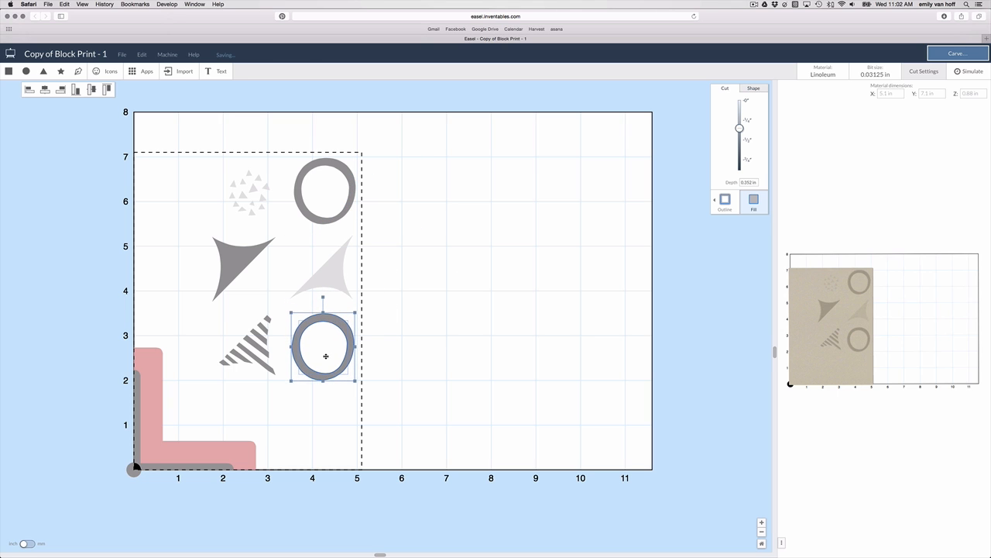
pyautogui.click(250, 346)
pyautogui.click(254, 275)
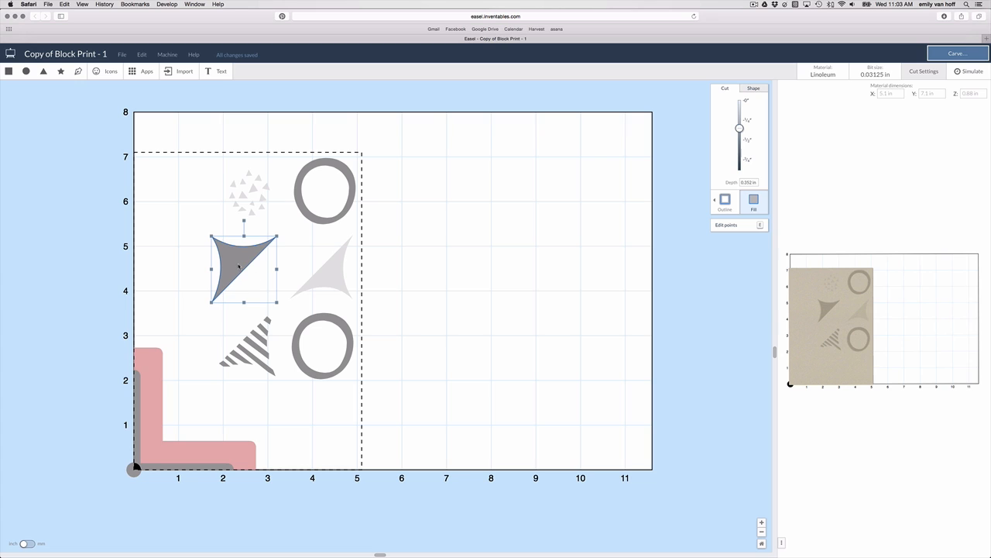
# Select all the small triangles and shift them slightly left, above the solid curved half.
pyautogui.click(392, 370)
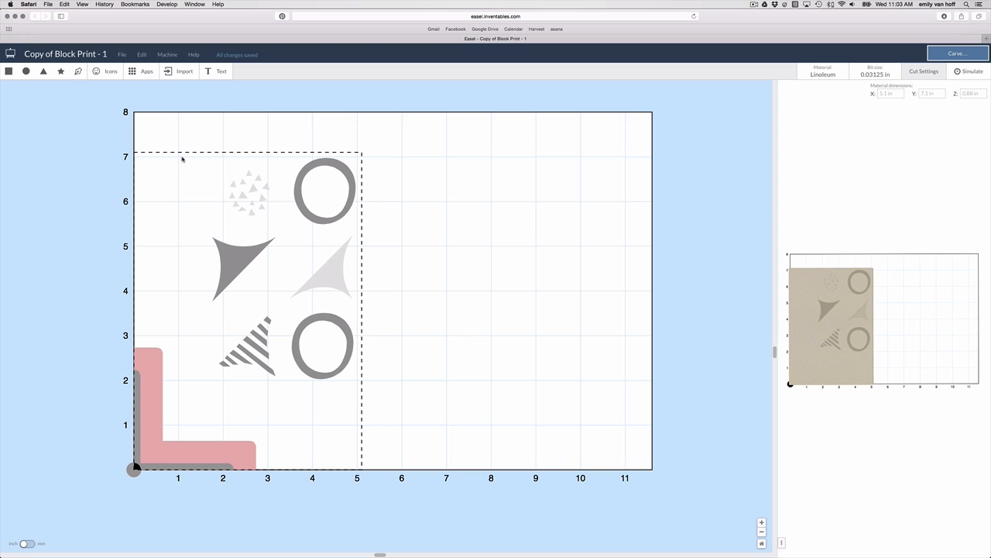
pyautogui.moveTo(283, 222); pyautogui.dragTo(246, 188)
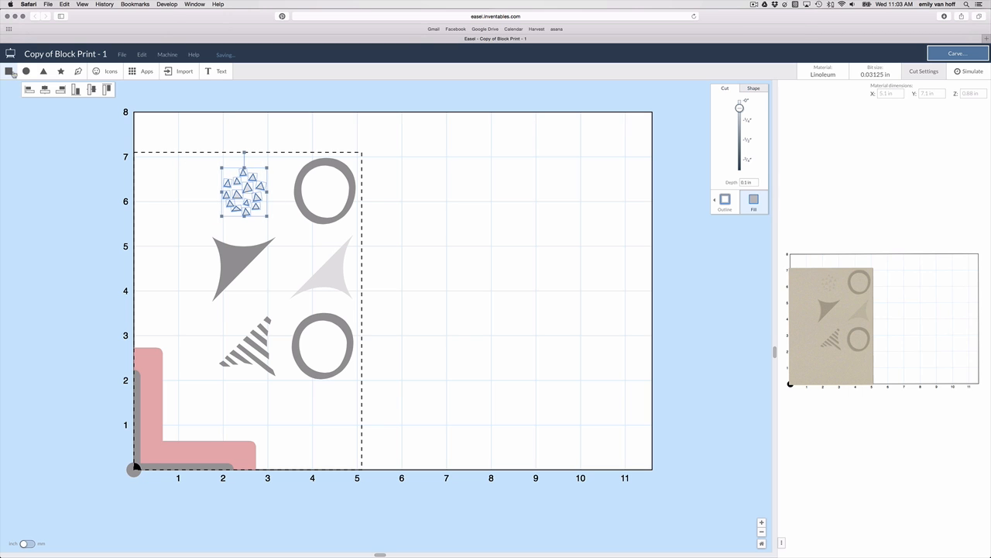
# Draw a rectangle about 3.6 in wide and 5.3 in tall that covers all six shapes.
pyautogui.click(9, 71)
pyautogui.moveTo(247, 339); pyautogui.dragTo(336, 156)
pyautogui.moveTo(268, 243); pyautogui.dragTo(226, 344)
pyautogui.moveTo(282, 309); pyautogui.dragTo(282, 363)
pyautogui.press('super+z')
pyautogui.moveTo(281, 312); pyautogui.dragTo(284, 391)
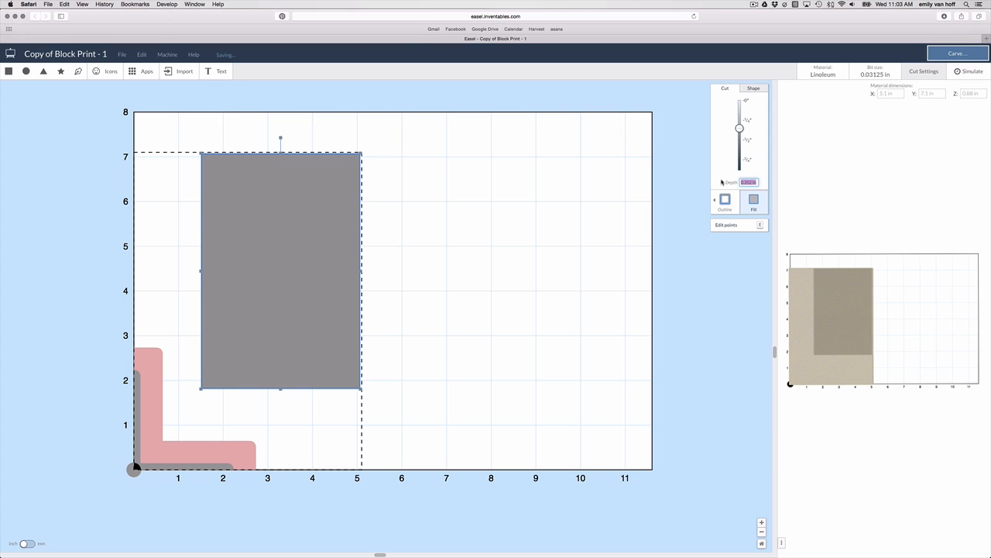
# Set the rectangle's cut depth to 0.05 in and send it behind all the shapes.
pyautogui.write('0.05')
pyautogui.press('Return')
pyautogui.click(140, 56)
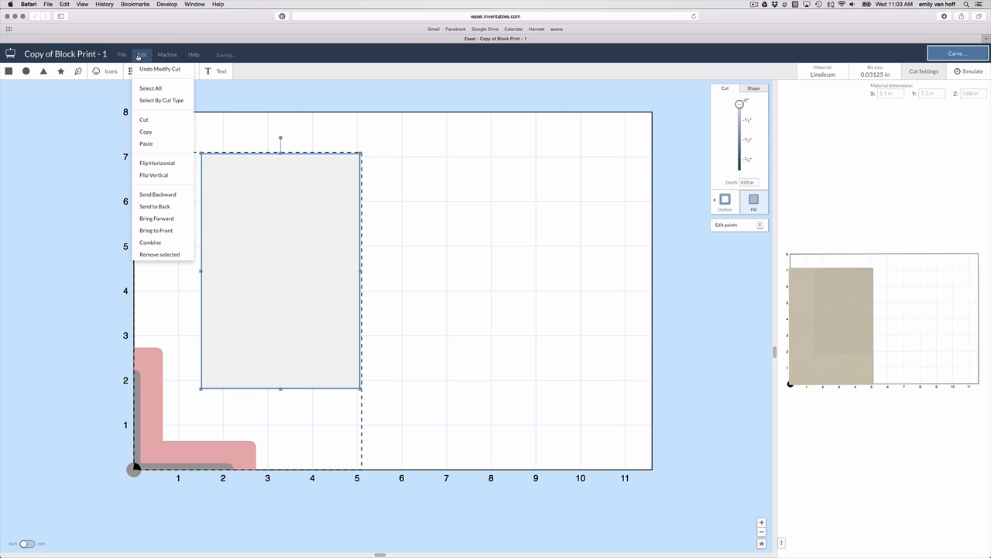
pyautogui.click(172, 205)
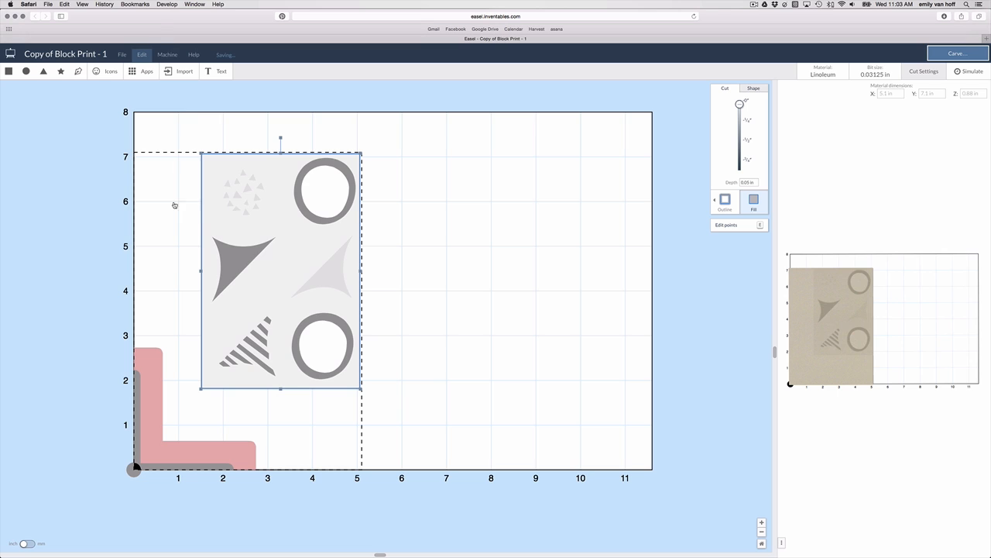
pyautogui.click(401, 175)
# Set the upper ring's outer shape to a cut depth of 0 and its inner shape to 0.05 in.
pyautogui.click(340, 167)
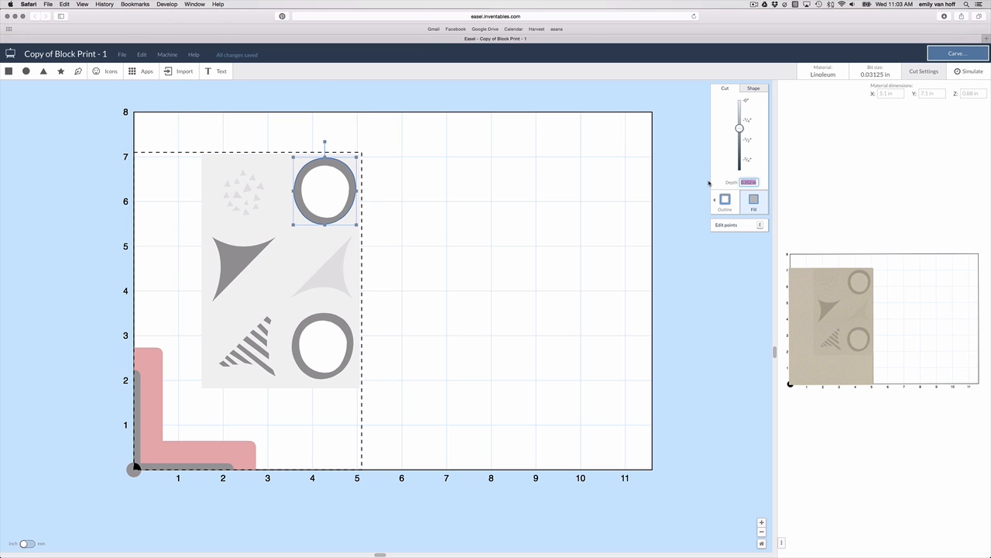
pyautogui.write('0')
pyautogui.click(332, 184)
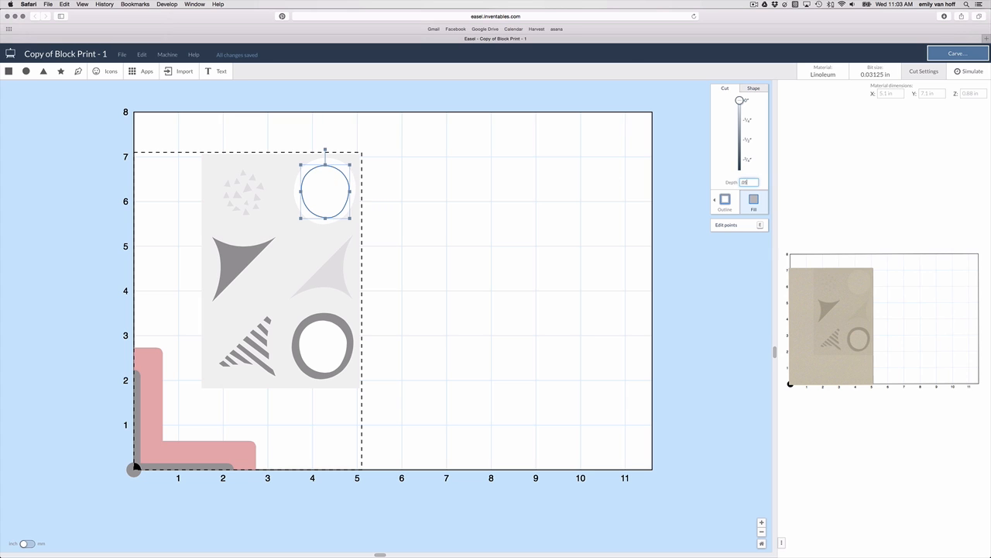
pyautogui.press('Return')
# Set the cut depth of both curved halves and the small triangles to 0.
pyautogui.click(334, 275)
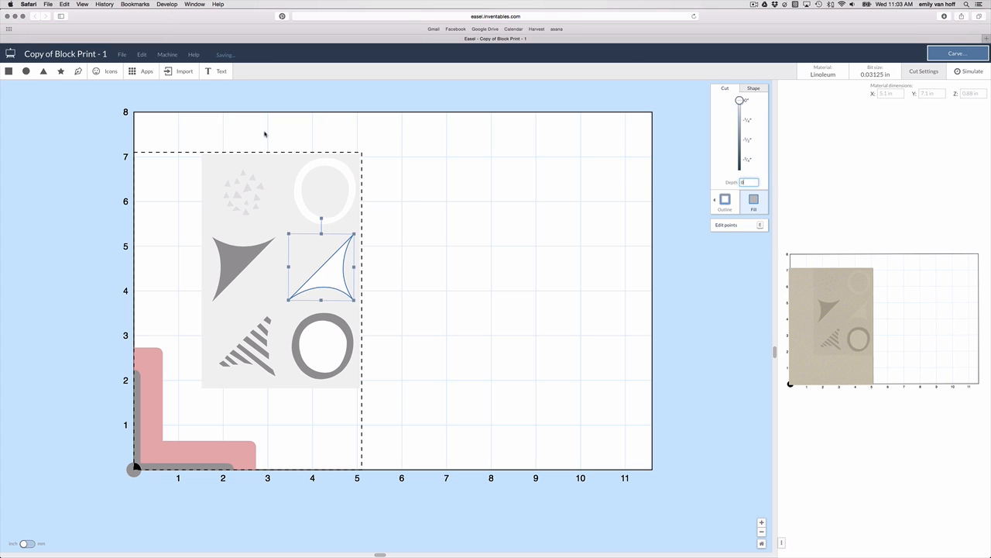
pyautogui.click(245, 191)
pyautogui.click(244, 263)
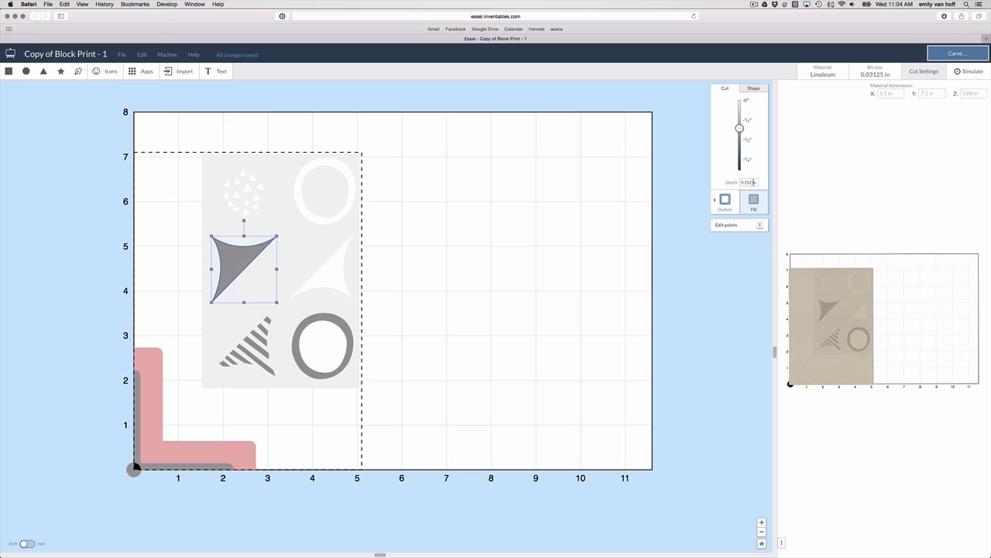
pyautogui.press('Return')
# Set the cut depth of the striped piece to 0.
pyautogui.click(219, 334)
pyautogui.click(246, 344)
pyautogui.write('0')
pyautogui.press('Return')
# Set the lower ring's outer shape to a cut depth of 0 and its inner shape to 0.05 in.
pyautogui.moveTo(757, 183); pyautogui.dragTo(733, 180)
pyautogui.click(354, 327)
pyautogui.click(352, 330)
pyautogui.write('0')
pyautogui.press('Return')
pyautogui.click(338, 341)
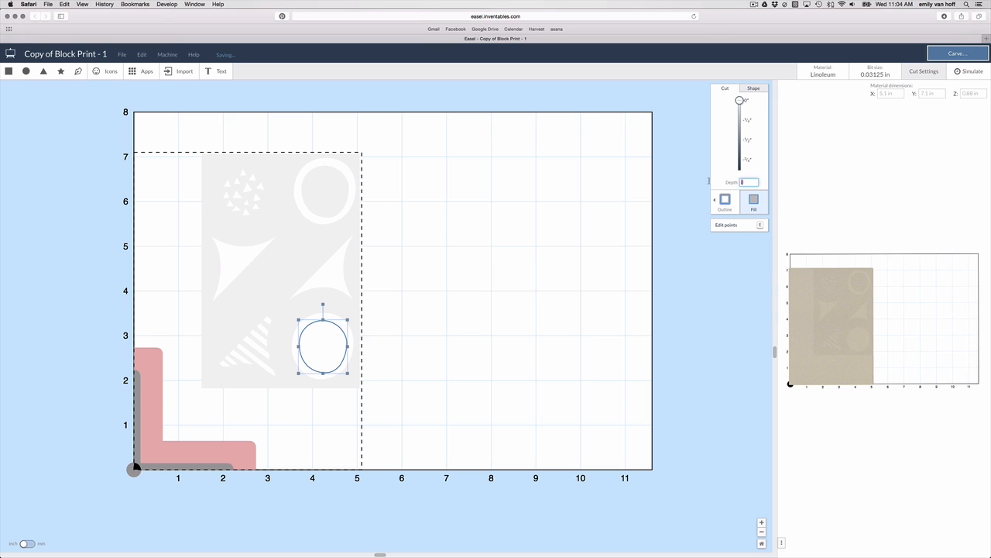
pyautogui.write('0.5')
pyautogui.press('Return')
pyautogui.write('0')
pyautogui.press('Return')
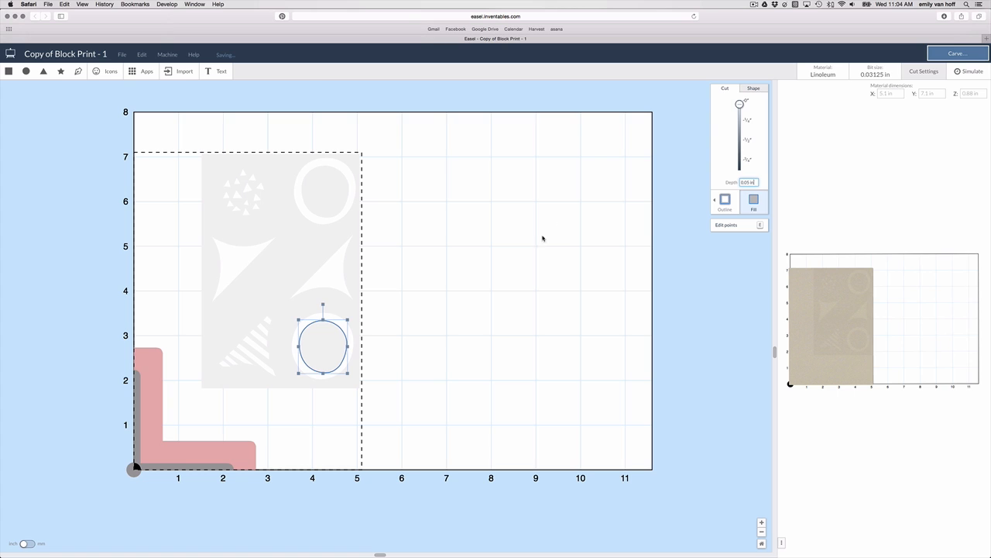
pyautogui.click(500, 245)
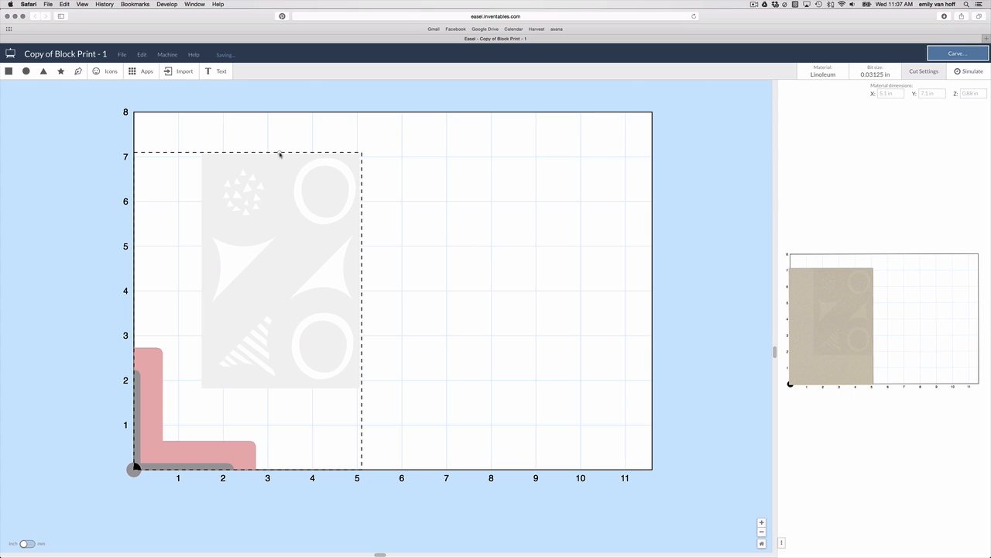
# Draw two vertical lines over the rectangle's full height, one between the two columns of shapes and one along its left edge.
pyautogui.click(282, 153)
pyautogui.doubleClick(282, 391)
pyautogui.click(203, 153)
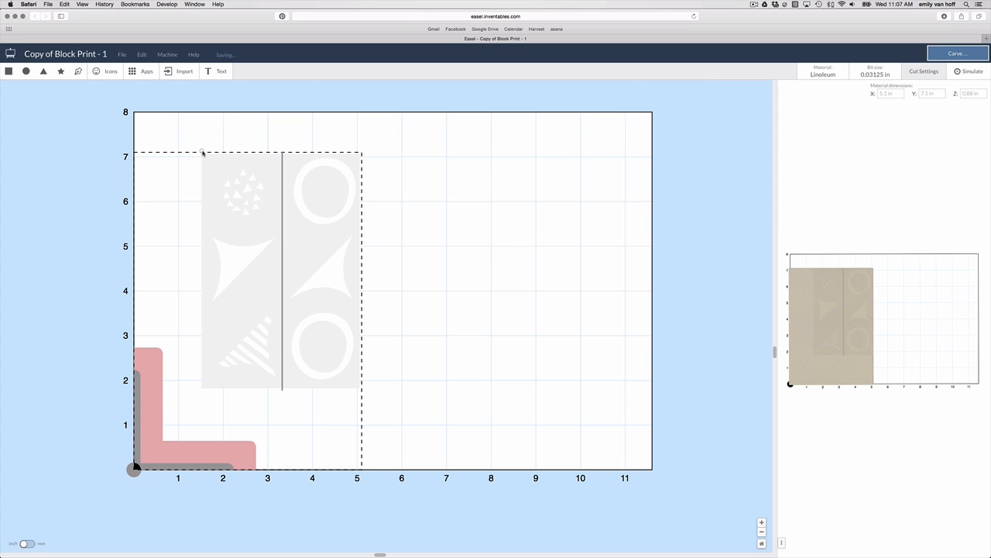
pyautogui.doubleClick(203, 391)
# Draw three horizontal lines across the rectangle, two between the rows of shapes and one near its bottom edge.
pyautogui.click(199, 224)
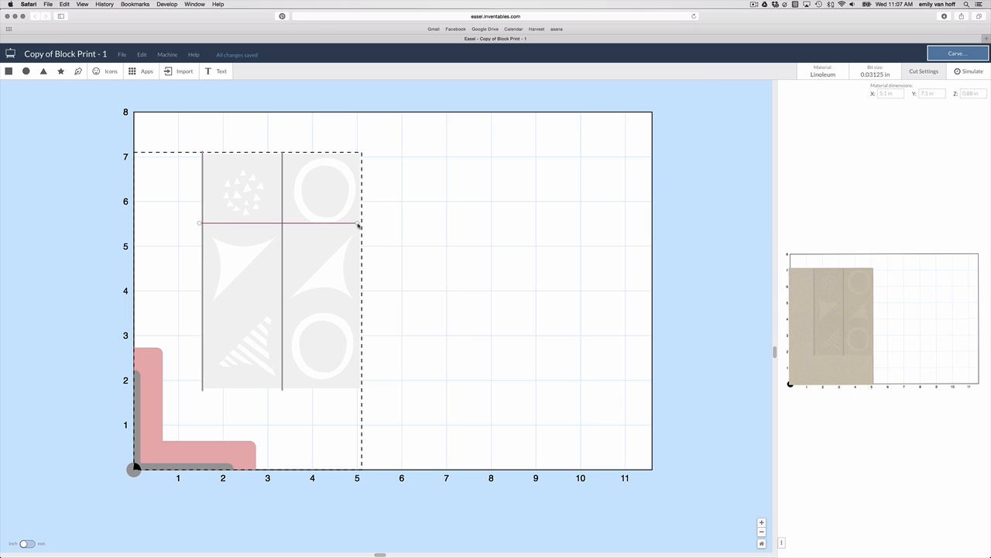
pyautogui.doubleClick(361, 223)
pyautogui.click(121, 243)
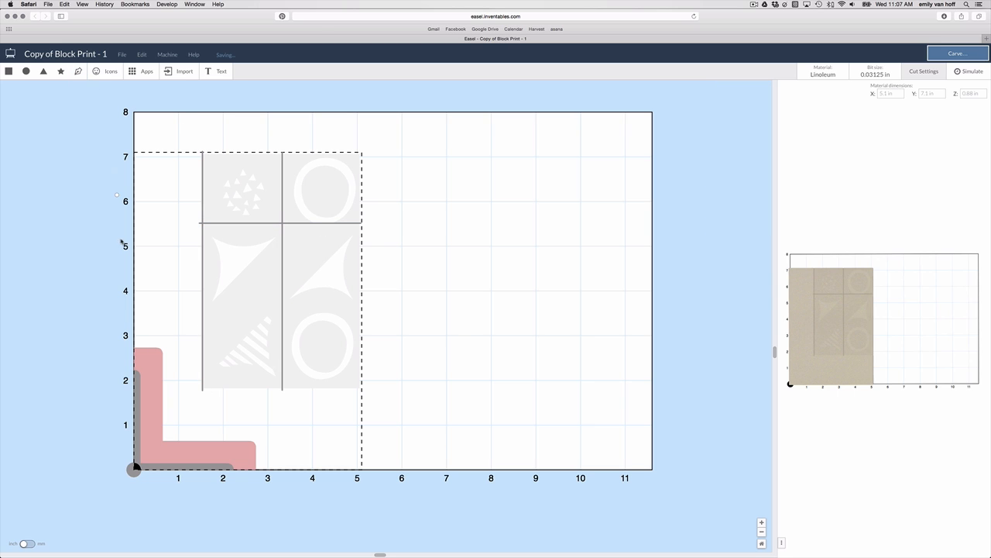
pyautogui.click(200, 310)
pyautogui.doubleClick(362, 308)
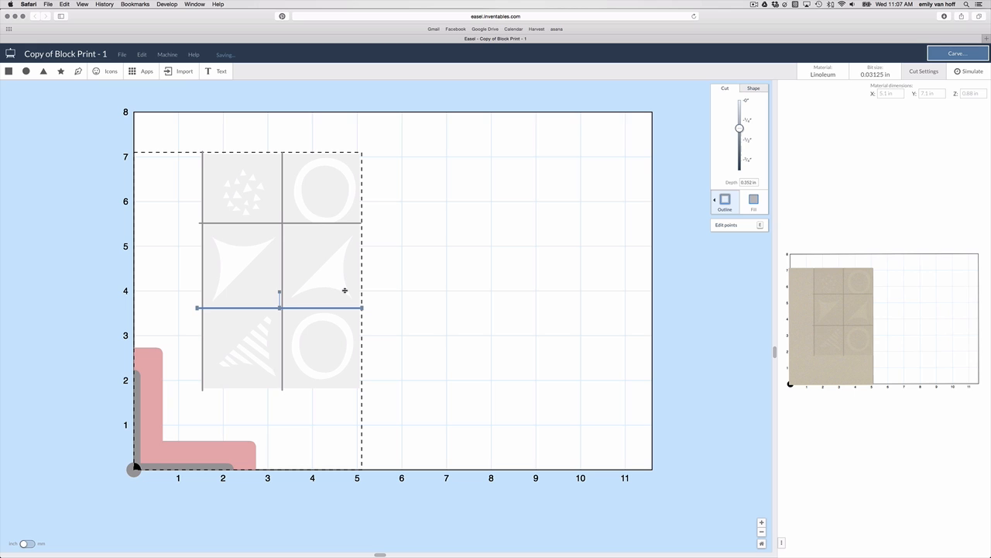
pyautogui.click(79, 71)
pyautogui.click(200, 385)
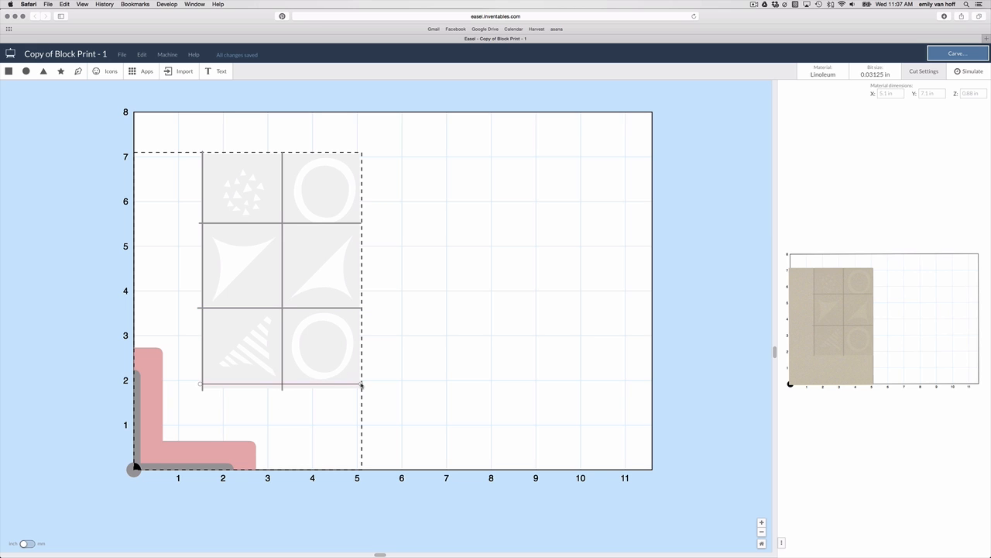
pyautogui.doubleClick(362, 385)
pyautogui.click(364, 408)
# Move the uppermost horizontal line slightly down so it sits midway between the first and second rows.
pyautogui.click(343, 224)
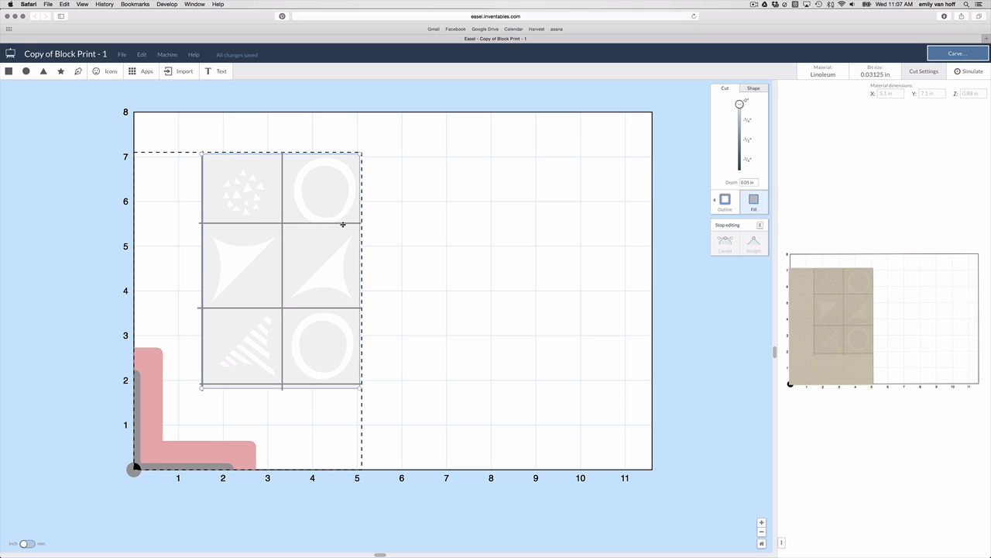
pyautogui.moveTo(349, 224); pyautogui.dragTo(352, 227)
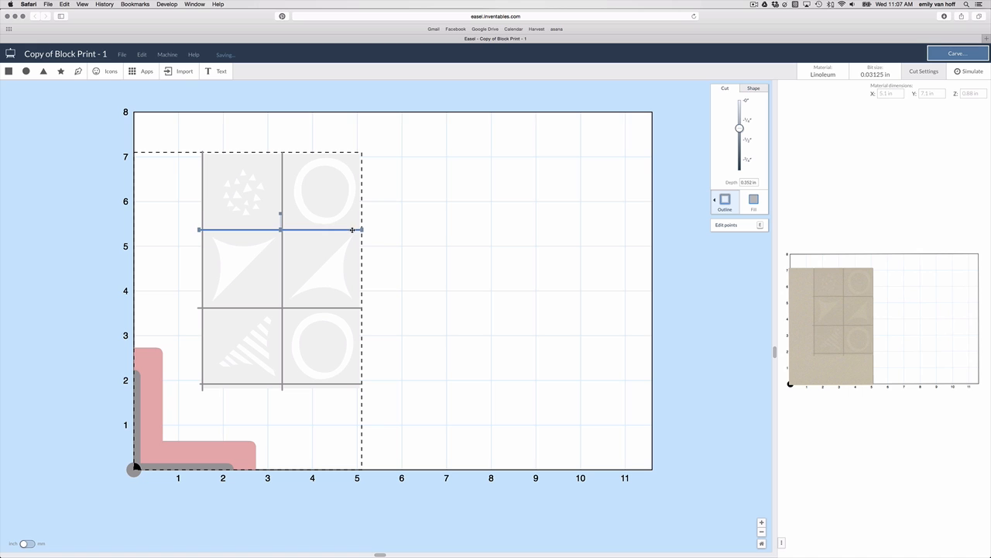
# Nudge the upper ring, the small triangles and both curved halves to center them in their grid cells.
pyautogui.click(349, 208)
pyautogui.keyDown('shift'); pyautogui.click(348, 205); pyautogui.keyUp('shift')
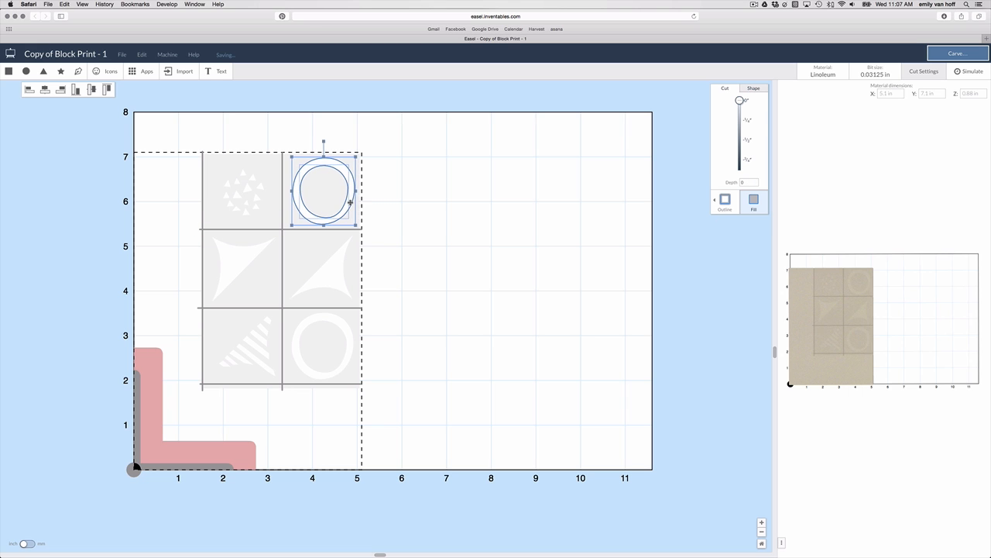
pyautogui.moveTo(206, 135); pyautogui.dragTo(244, 185)
pyautogui.keyDown('shift'); pyautogui.click(271, 218); pyautogui.keyUp('shift')
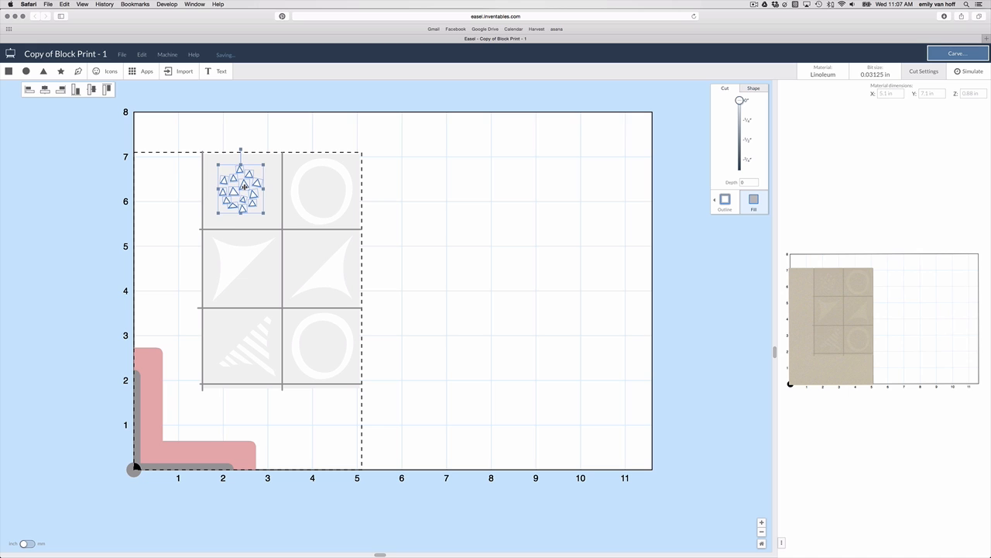
pyautogui.click(241, 264)
pyautogui.click(328, 277)
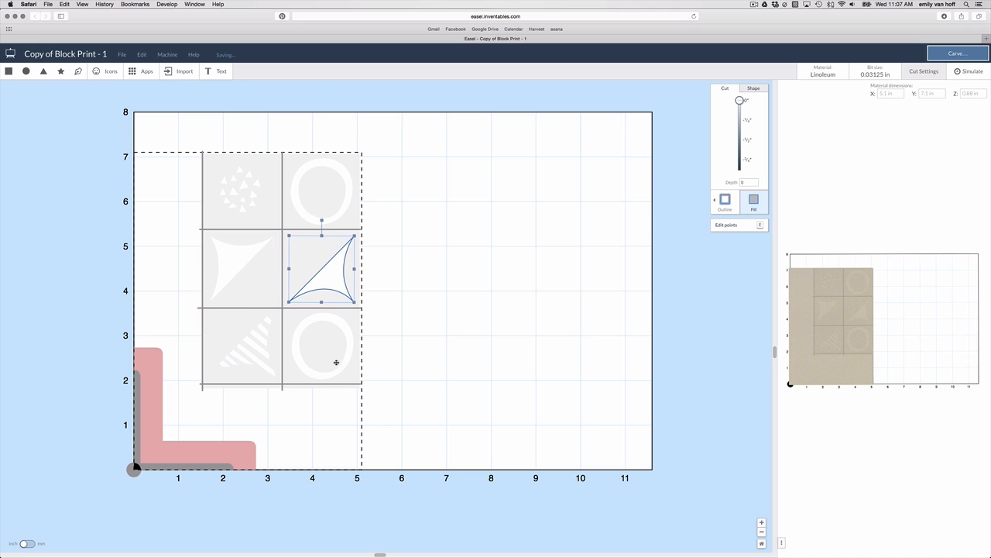
# Select only the stripes and move them slightly down and right within their grid cell.
pyautogui.moveTo(272, 395); pyautogui.dragTo(211, 329)
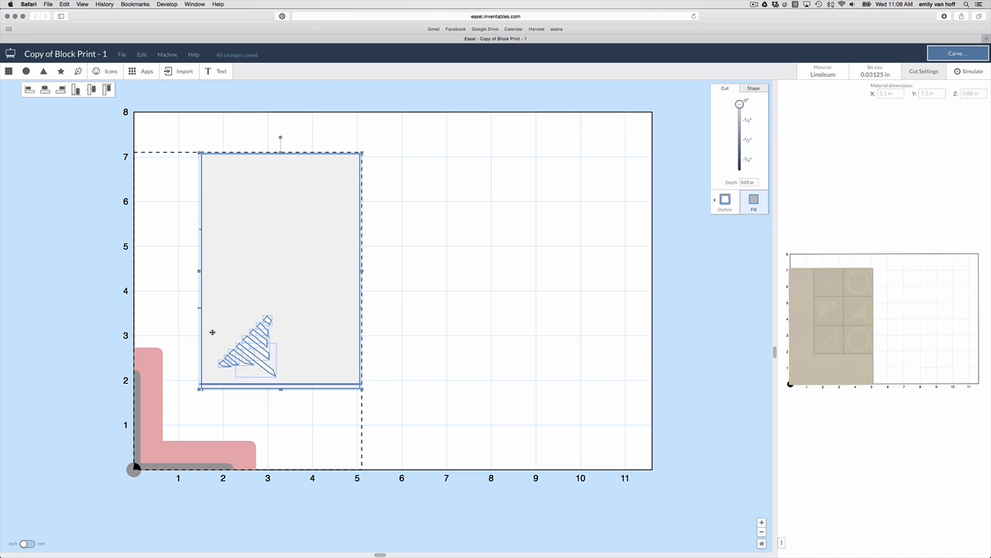
pyautogui.click(240, 382)
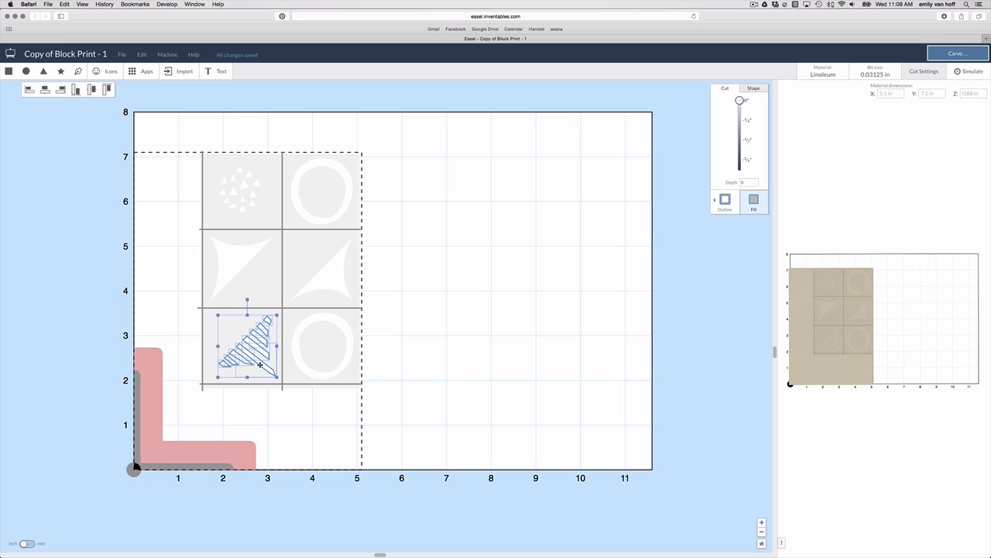
pyautogui.moveTo(260, 364); pyautogui.dragTo(262, 367)
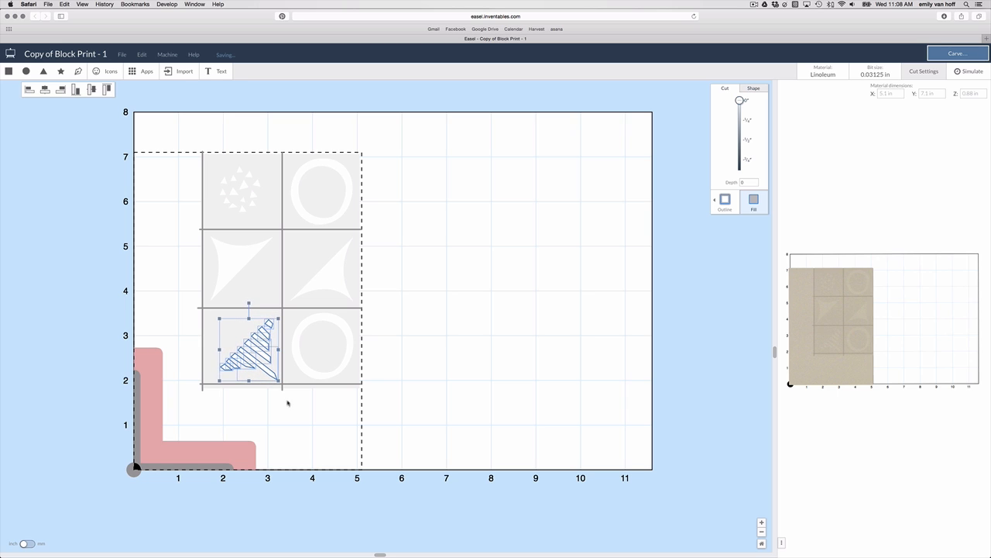
pyautogui.click(287, 403)
# Make a copy of the project and widen its 2D editing area.
pyautogui.click(122, 55)
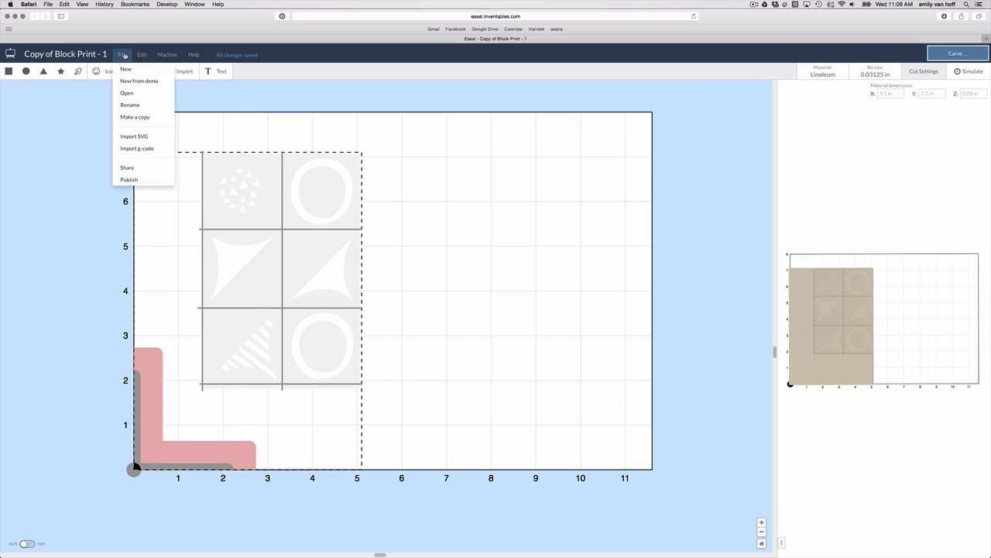
pyautogui.click(131, 117)
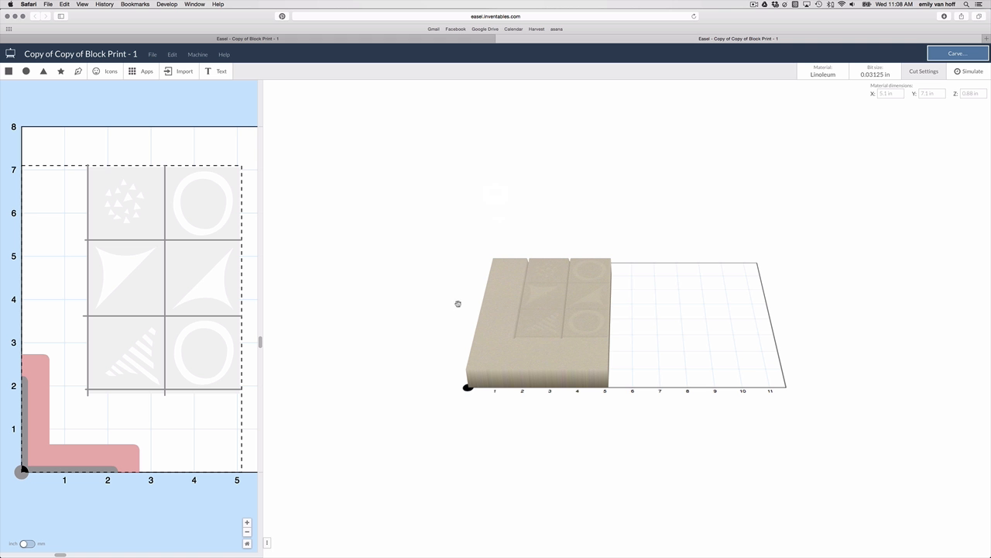
pyautogui.moveTo(581, 294); pyautogui.dragTo(604, 445)
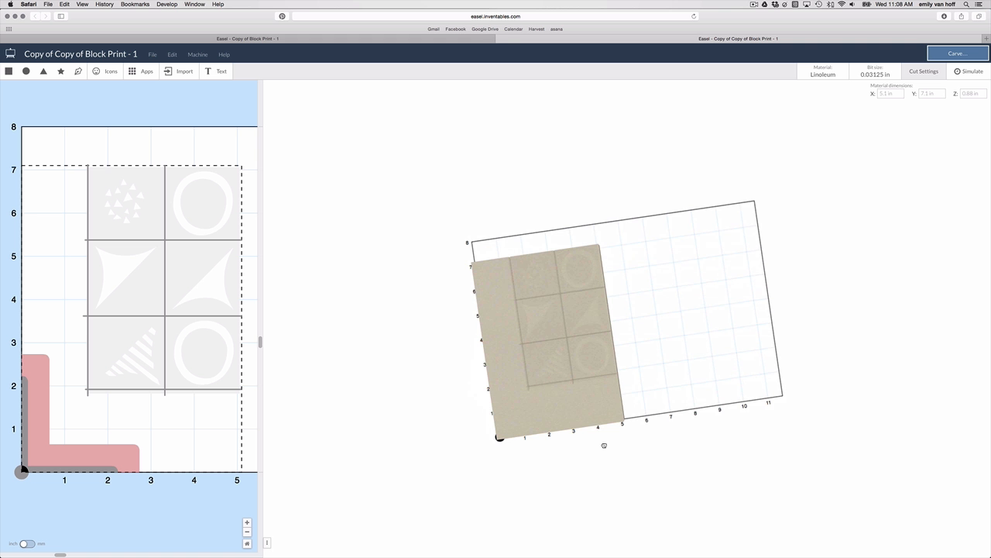
pyautogui.click(265, 541)
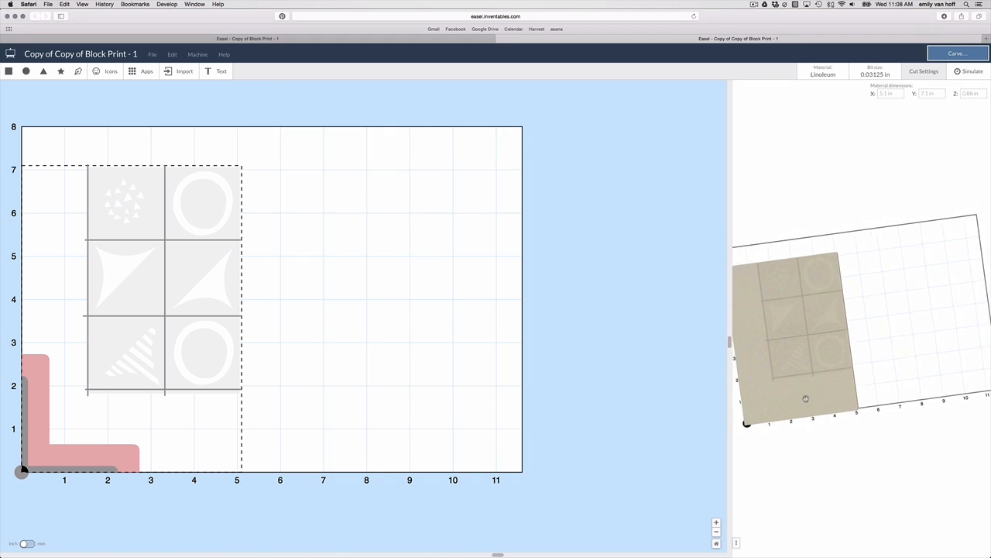
# Delete all the rings, triangles, curved halves and stripes from the copy, keeping the grid lines and background rectangle.
pyautogui.click(179, 266)
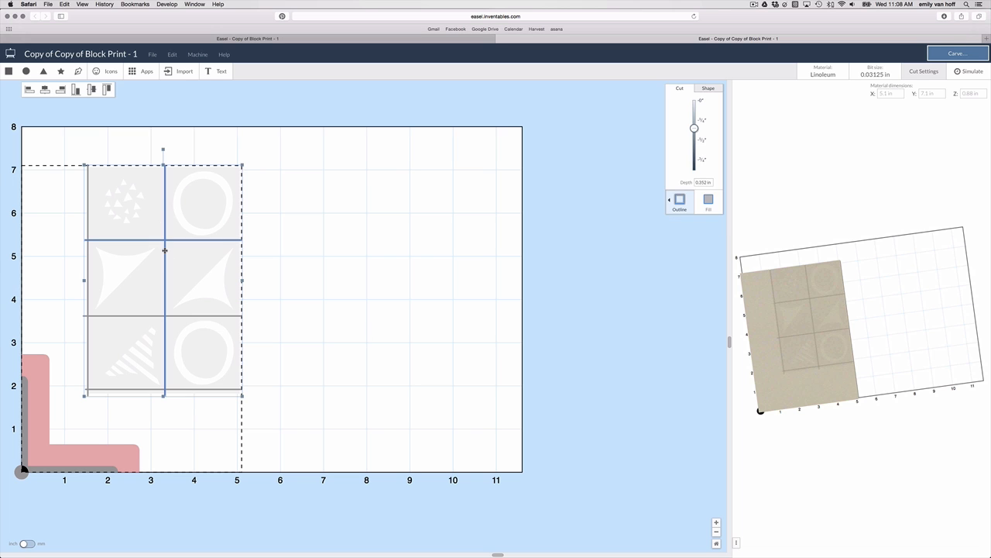
pyautogui.click(272, 232)
pyautogui.moveTo(266, 150); pyautogui.dragTo(101, 393)
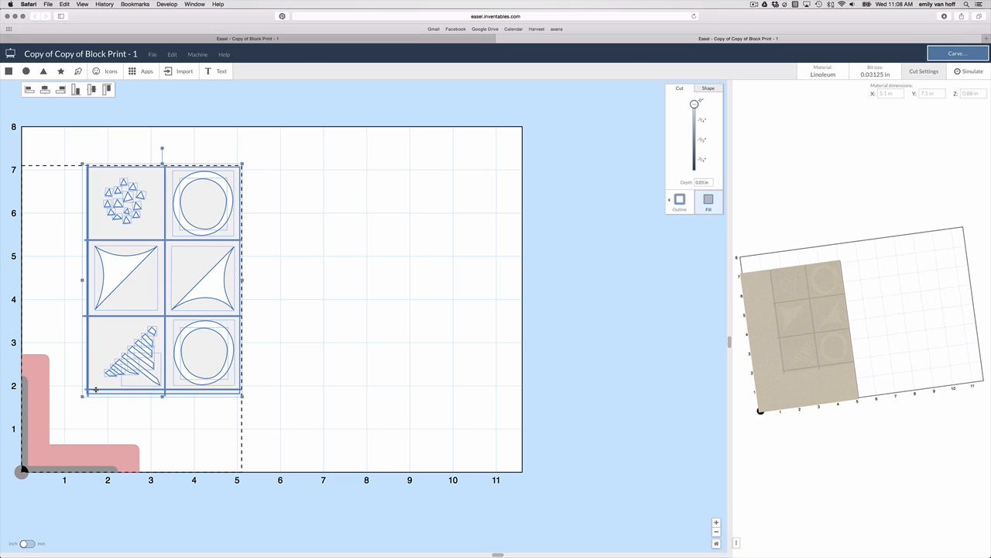
pyautogui.keyDown('shift'); pyautogui.click(96, 390); pyautogui.keyUp('shift')
pyautogui.keyDown('shift'); pyautogui.click(88, 378); pyautogui.keyUp('shift')
pyautogui.keyDown('shift'); pyautogui.click(165, 391); pyautogui.keyUp('shift')
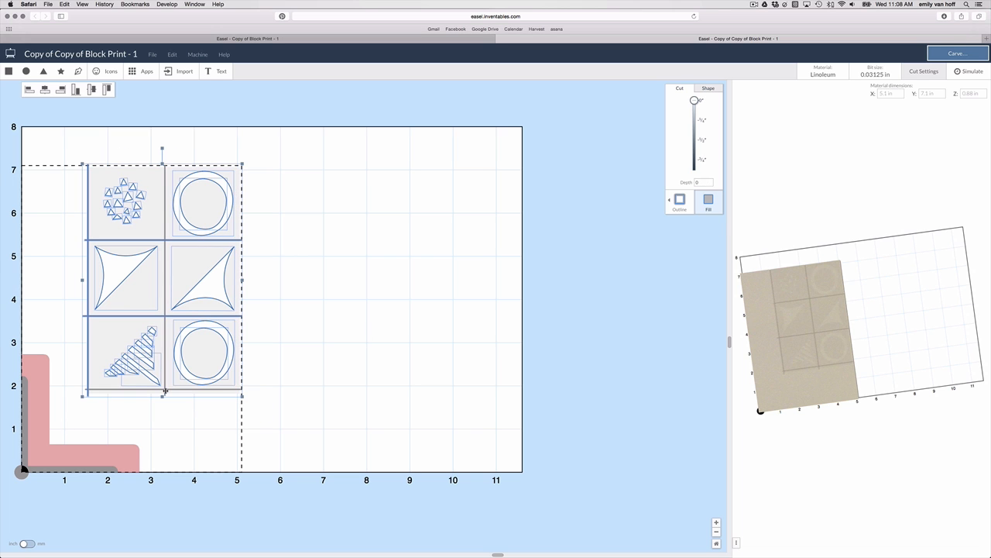
pyautogui.keyDown('shift'); pyautogui.click(171, 316); pyautogui.keyUp('shift')
pyautogui.keyDown('shift'); pyautogui.click(168, 241); pyautogui.keyUp('shift')
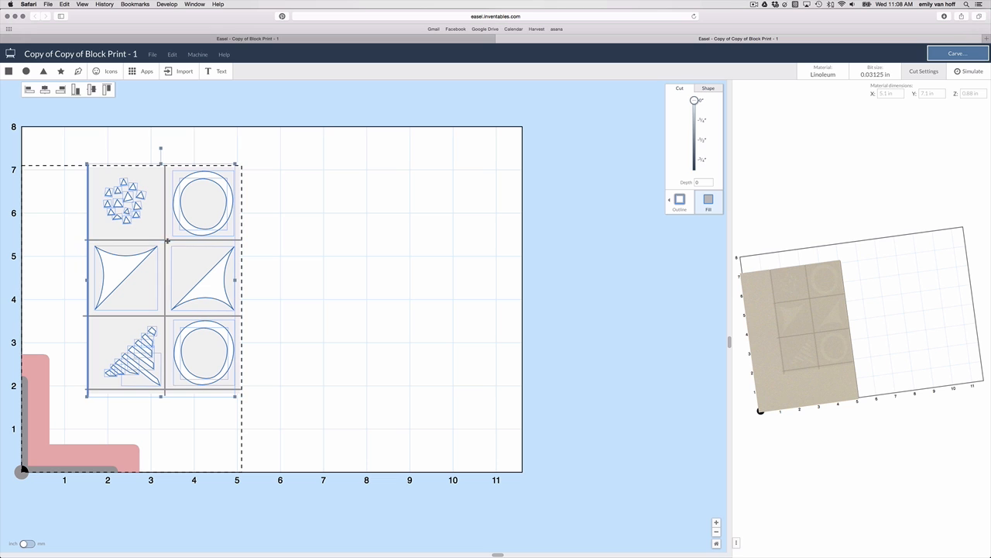
pyautogui.keyDown('shift'); pyautogui.click(88, 216); pyautogui.keyUp('shift')
pyautogui.press('BackSpace')
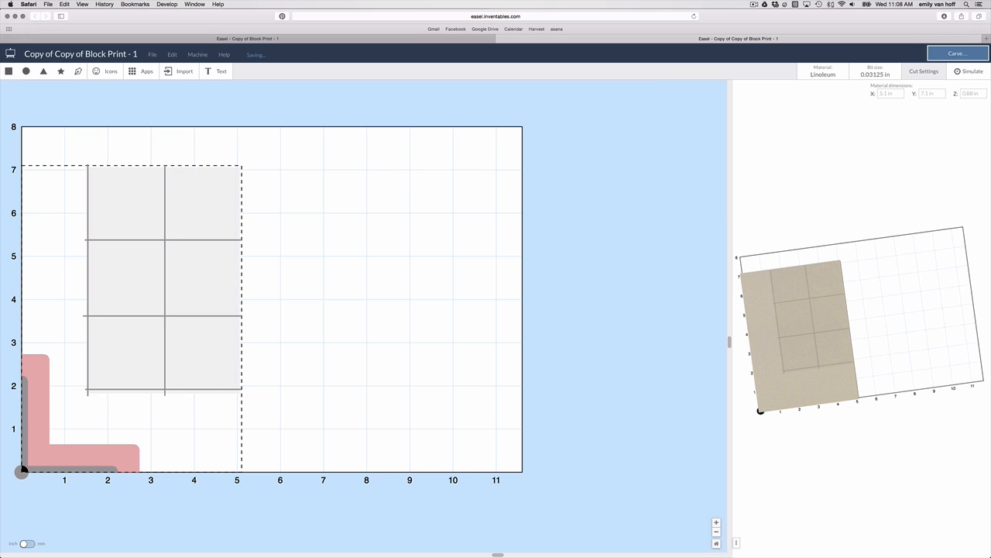
# Delete the background rectangle and select all the remaining grid lines.
pyautogui.click(130, 203)
pyautogui.press('BackSpace')
pyautogui.moveTo(71, 140); pyautogui.dragTo(262, 414)
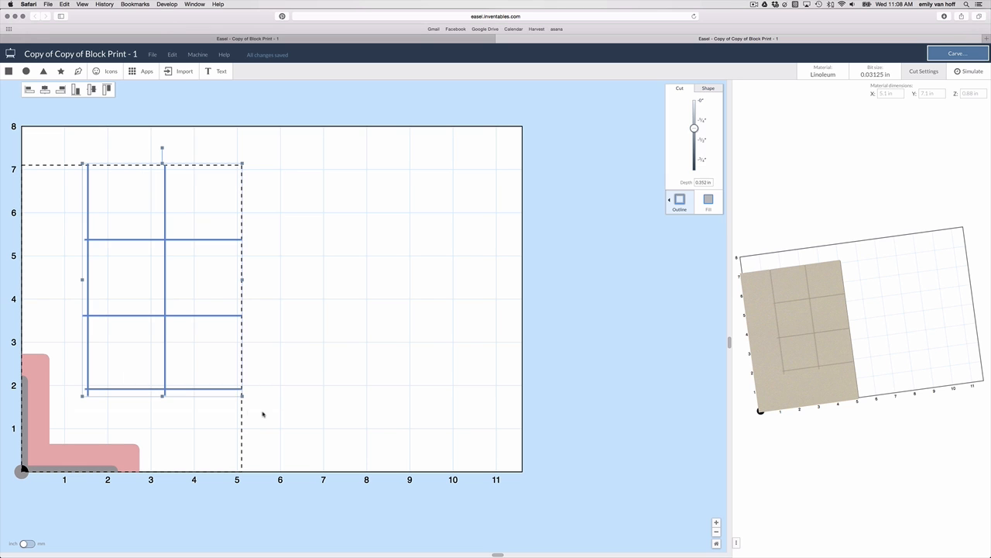
# Set the copy's material to MDF and the bit size to 0.125 in.
pyautogui.click(844, 68)
pyautogui.click(819, 223)
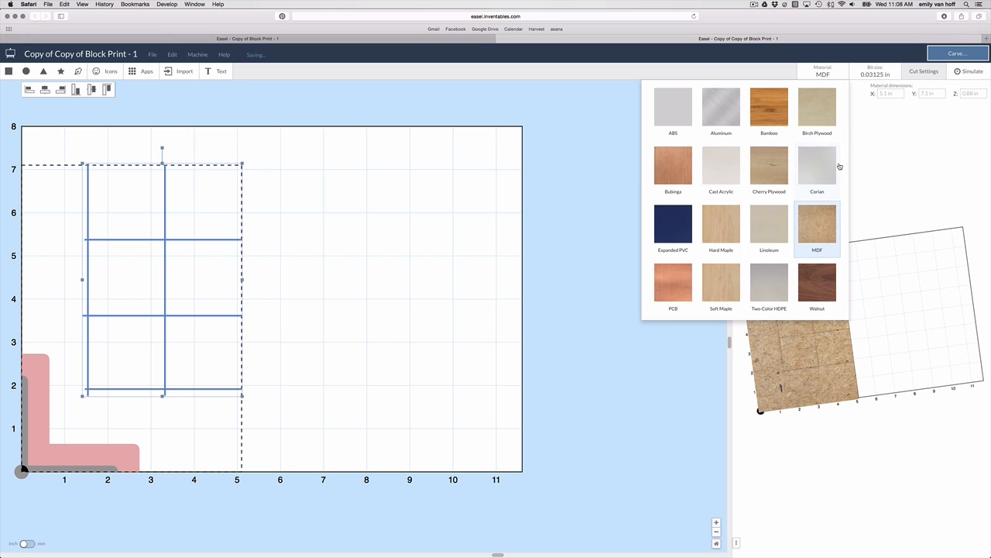
pyautogui.click(881, 71)
pyautogui.click(804, 136)
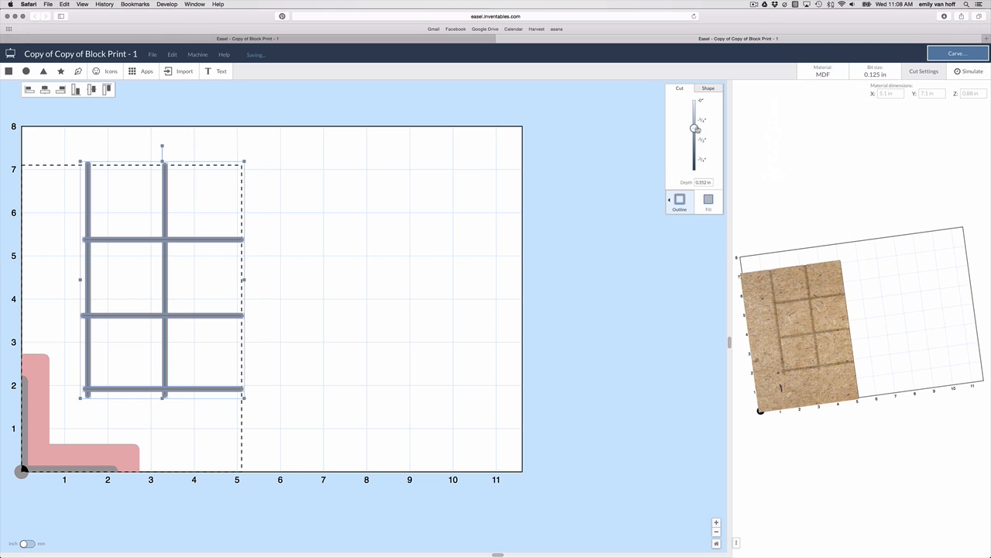
# Set all the grid lines' cut depth to the full 0.88 in and turn off their tabs.
pyautogui.moveTo(694, 127); pyautogui.dragTo(698, 199)
pyautogui.click(401, 246)
pyautogui.moveTo(307, 132); pyautogui.dragTo(106, 409)
pyautogui.click(686, 220)
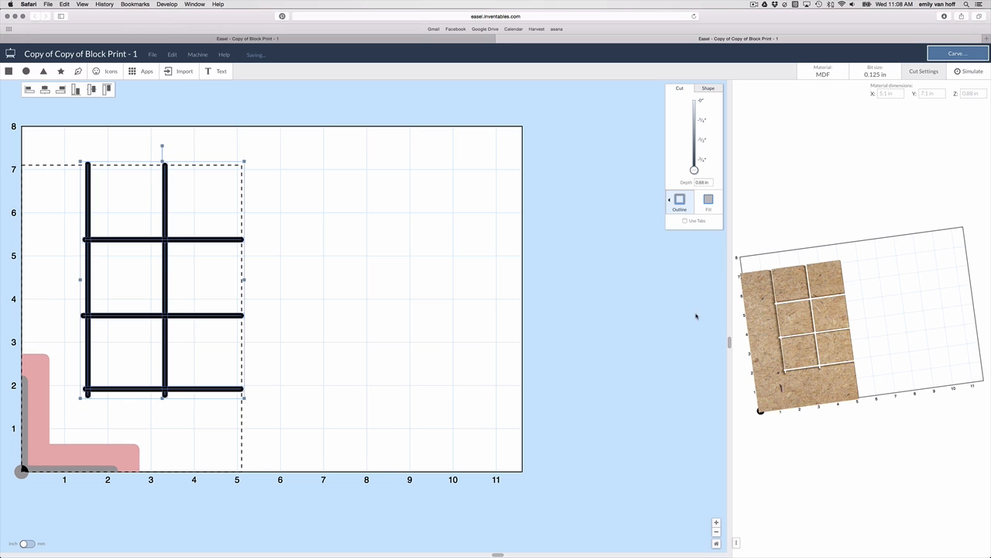
pyautogui.click(460, 316)
# Switch back to the Copy of Block Print - 1 project and delete its dividing grid lines, keeping the shapes and background rectangle.
pyautogui.click(403, 41)
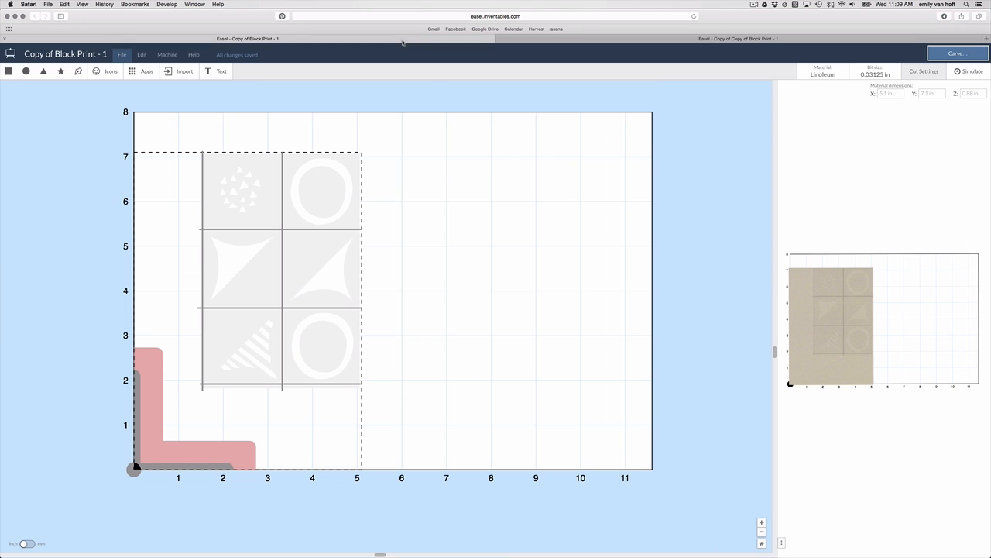
pyautogui.click(312, 229)
pyautogui.press('BackSpace')
pyautogui.click(282, 222)
pyautogui.press('BackSpace')
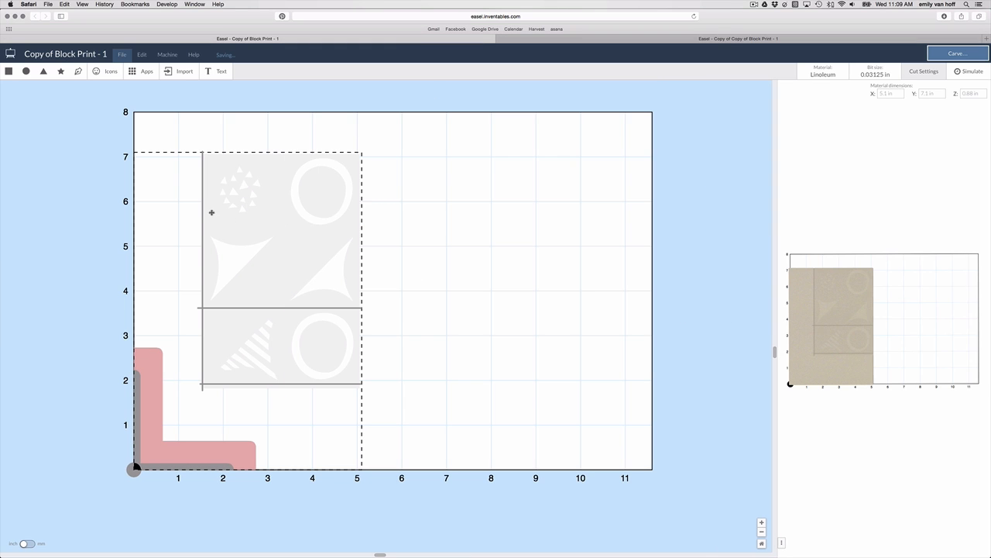
pyautogui.click(203, 210)
pyautogui.press('BackSpace')
pyautogui.click(282, 308)
pyautogui.press('BackSpace')
pyautogui.click(297, 383)
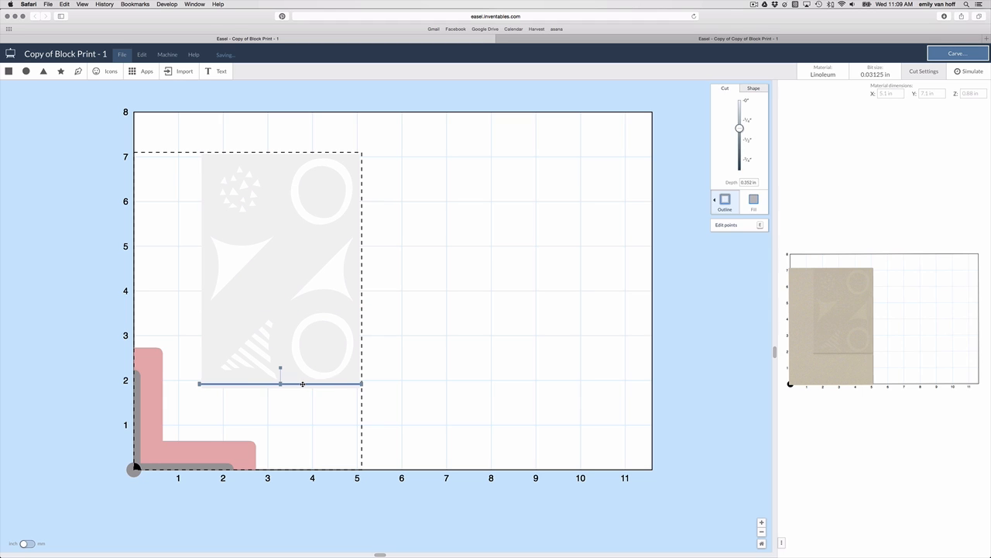